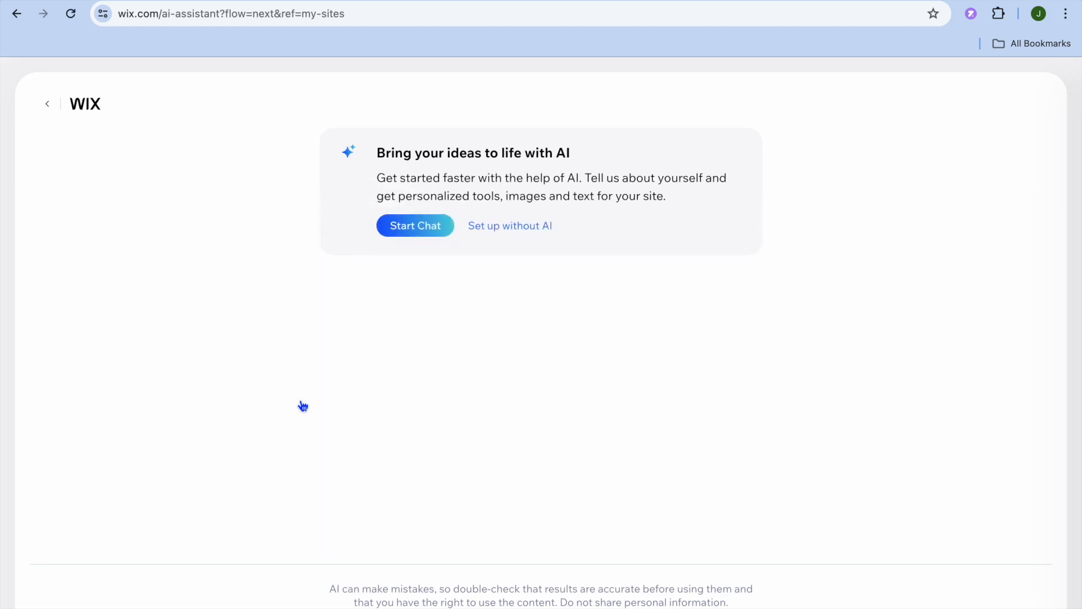
Start the site setup without AI and search the website types for RESUME.
{"action": "left_click", "coordinate": [506, 227]}
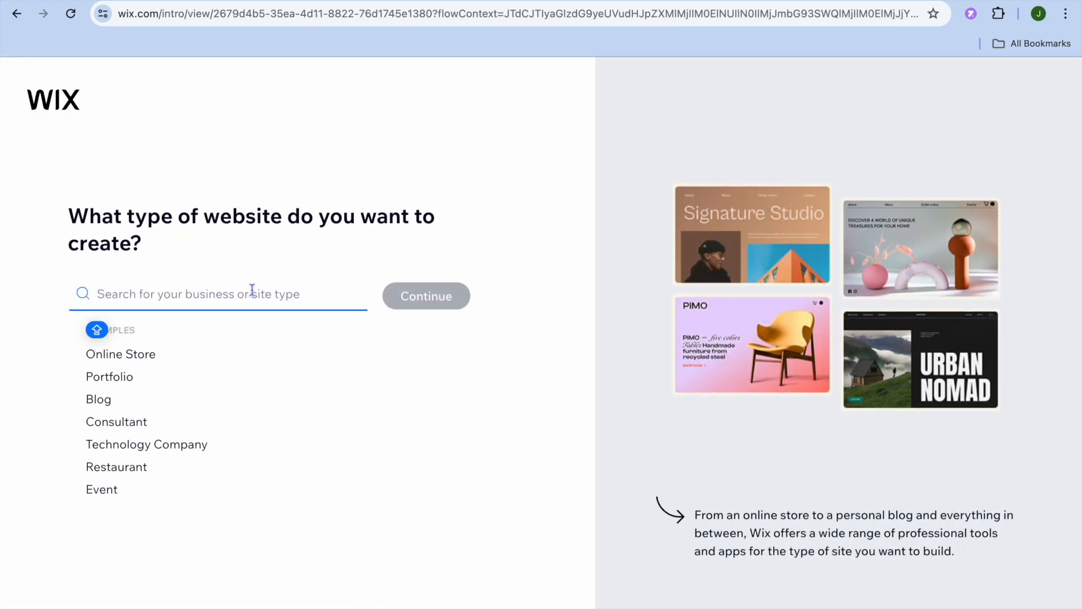
{"action": "type", "text": "RESUM"}
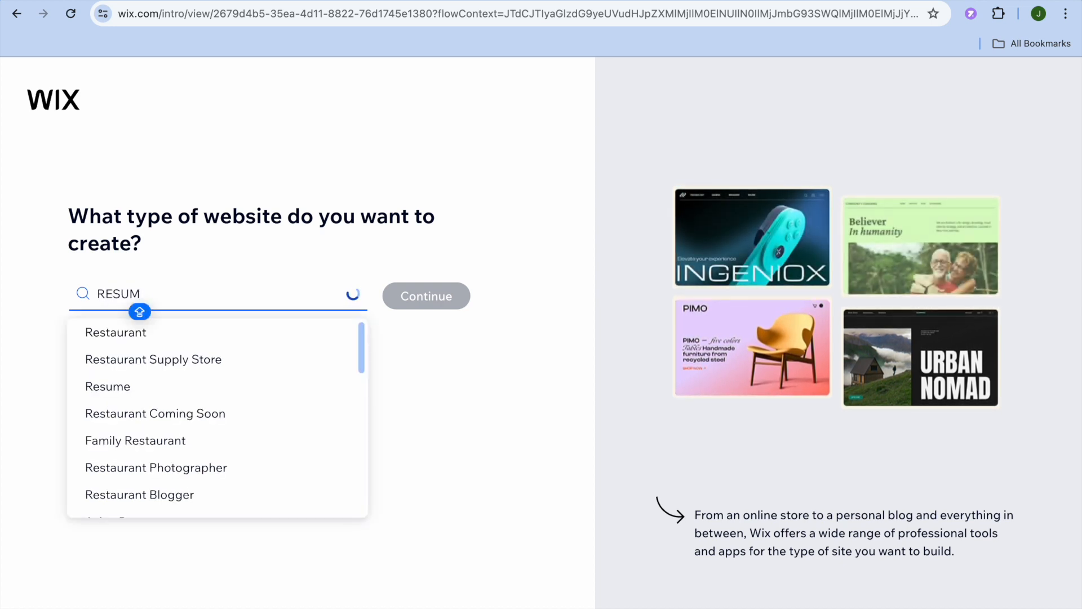
{"action": "type", "text": "E"}
{"action": "key", "text": "Down"}
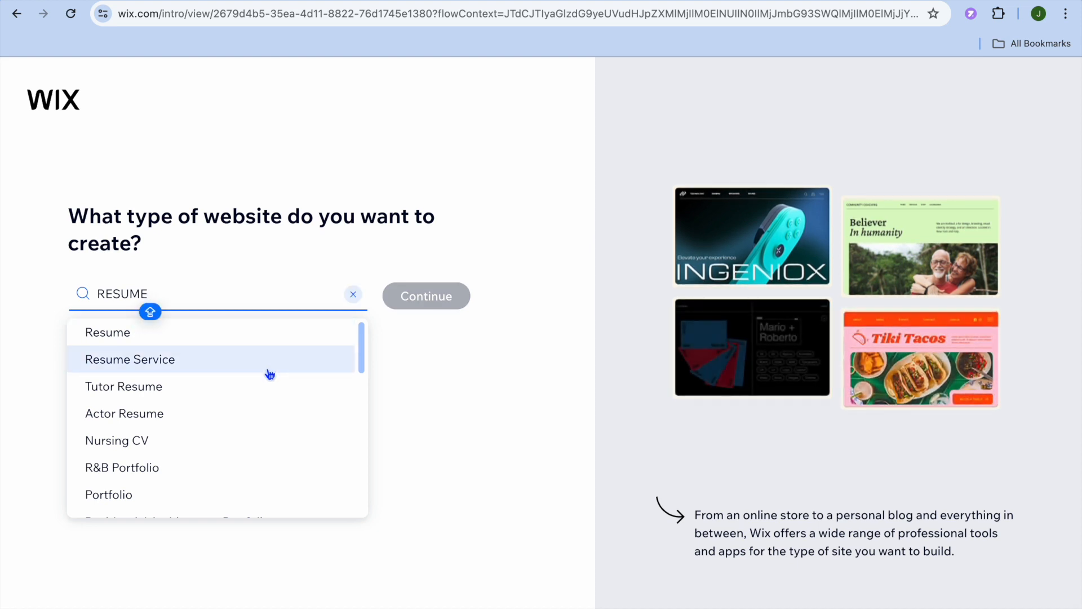
Choose Journalist Portfolio from the suggested website types and continue the setup.
{"action": "scroll", "coordinate": [270, 374], "scroll_direction": "down", "scroll_amount": 4}
{"action": "scroll", "coordinate": [268, 370], "scroll_direction": "up", "scroll_amount": 4}
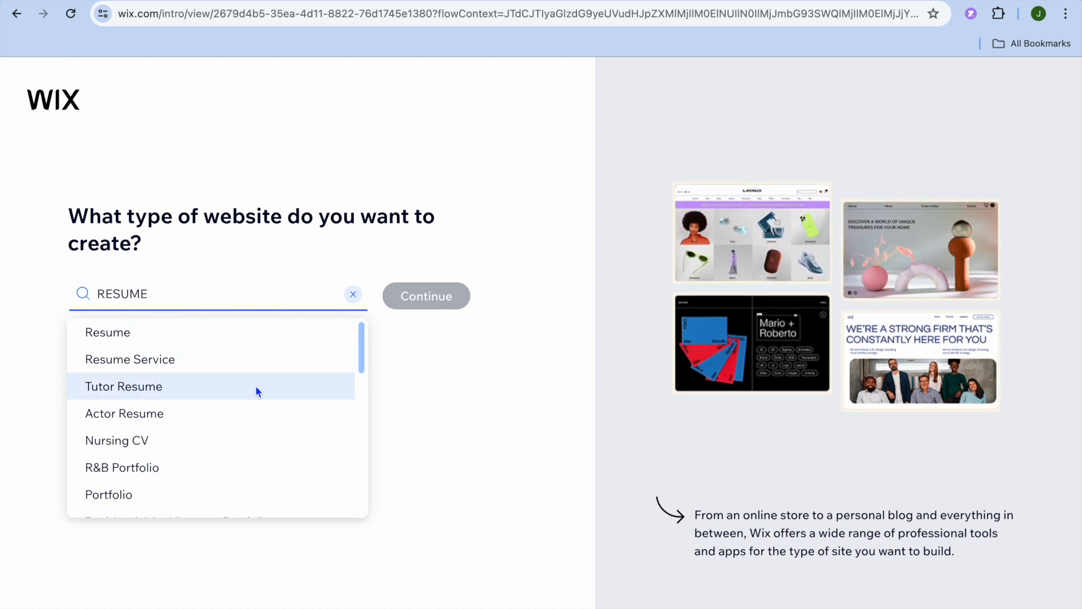
{"action": "scroll", "coordinate": [256, 389], "scroll_direction": "down", "scroll_amount": 2}
{"action": "scroll", "coordinate": [256, 390], "scroll_direction": "down", "scroll_amount": 1}
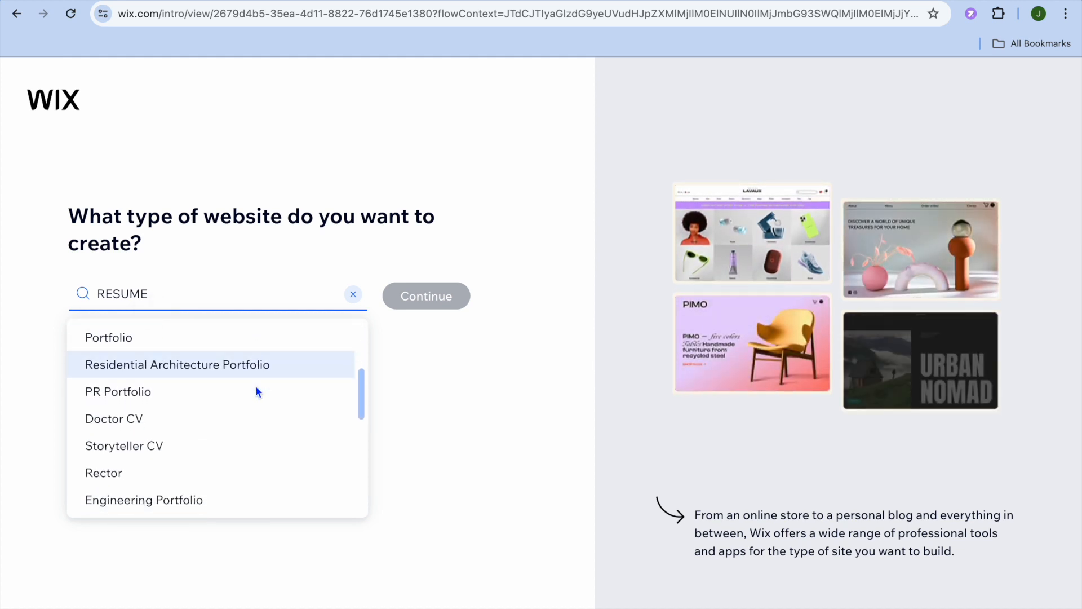
{"action": "scroll", "coordinate": [256, 391], "scroll_direction": "down", "scroll_amount": 1}
{"action": "scroll", "coordinate": [256, 391], "scroll_direction": "down", "scroll_amount": 1}
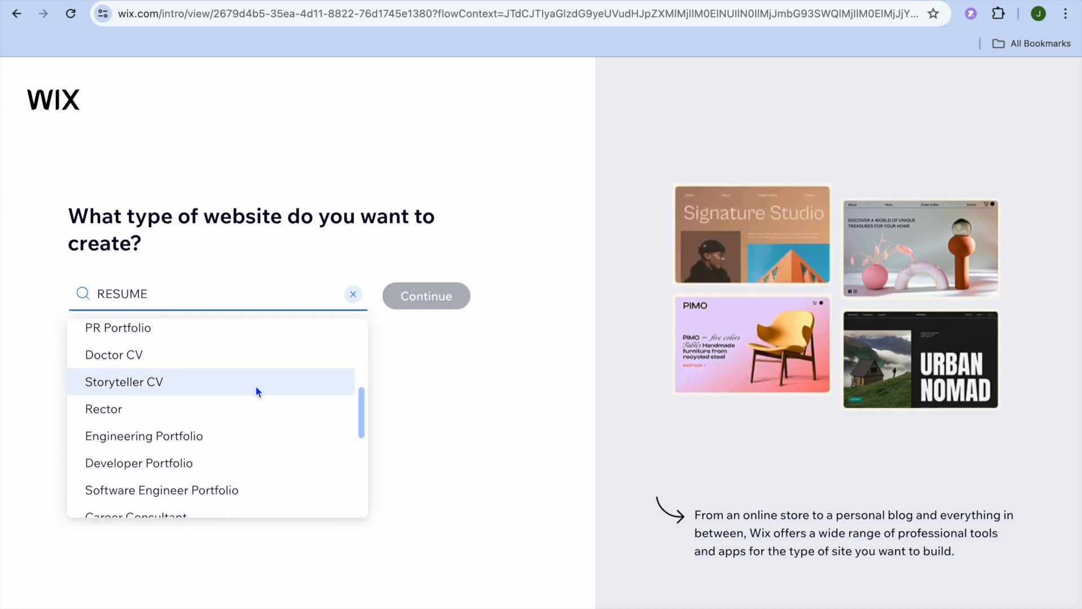
{"action": "scroll", "coordinate": [242, 437], "scroll_direction": "down", "scroll_amount": 1}
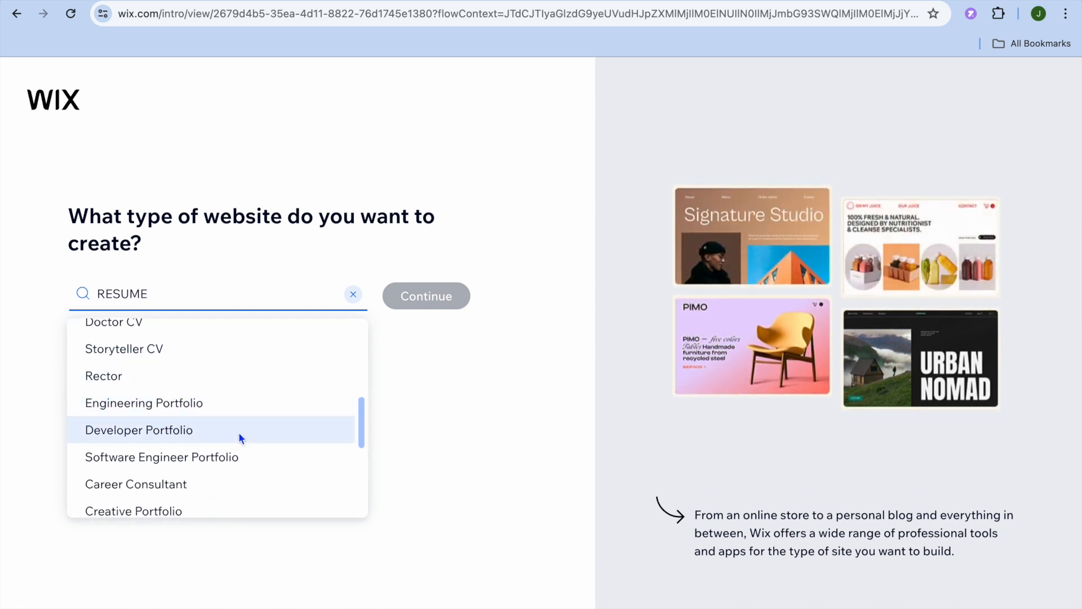
{"action": "scroll", "coordinate": [239, 432], "scroll_direction": "down", "scroll_amount": 1}
{"action": "key", "text": "Caps_Lock"}
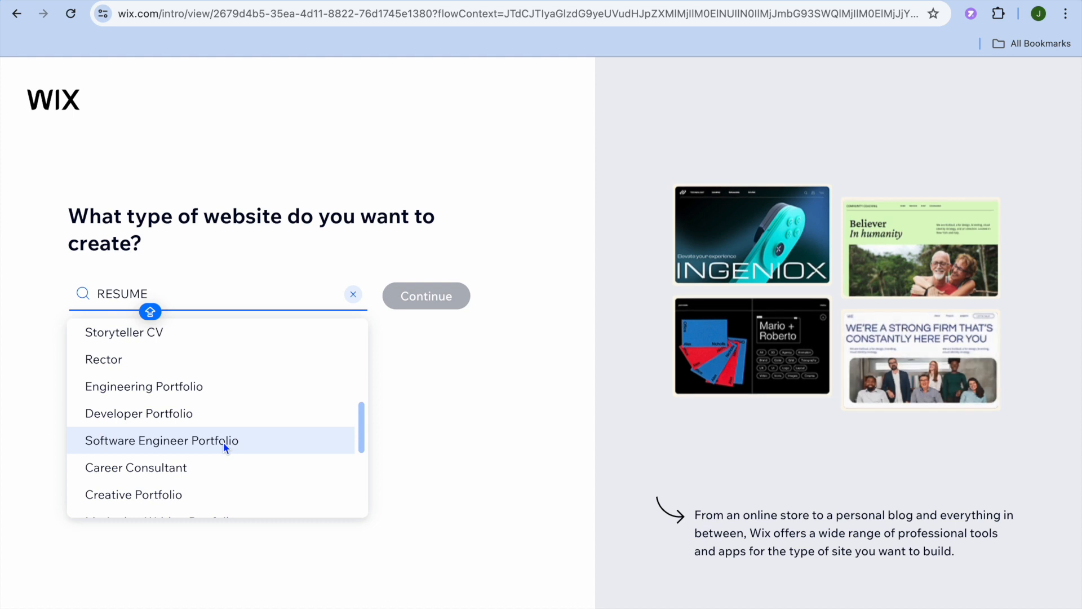
{"action": "scroll", "coordinate": [207, 421], "scroll_direction": "down", "scroll_amount": 4}
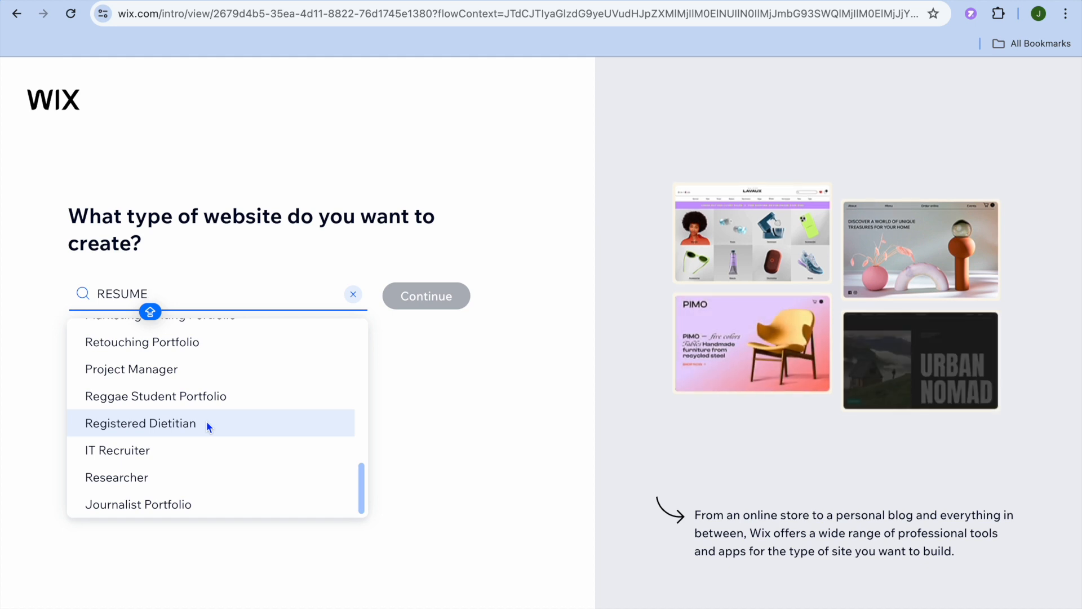
{"action": "scroll", "coordinate": [206, 421], "scroll_direction": "up", "scroll_amount": 1}
{"action": "scroll", "coordinate": [206, 421], "scroll_direction": "down", "scroll_amount": 1}
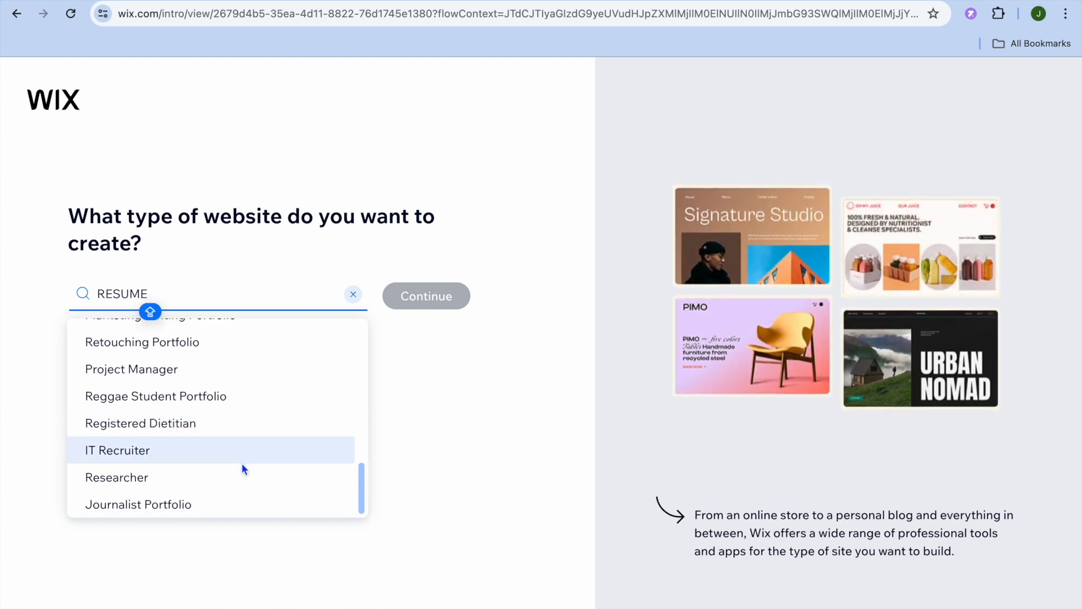
{"action": "left_click", "coordinate": [204, 500]}
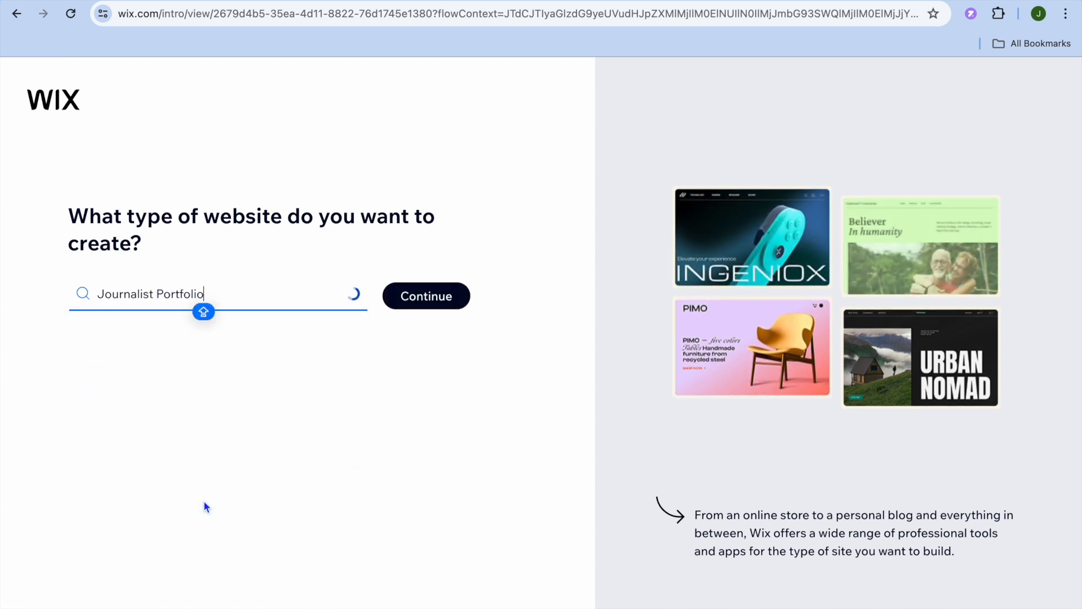
{"action": "left_click", "coordinate": [428, 308]}
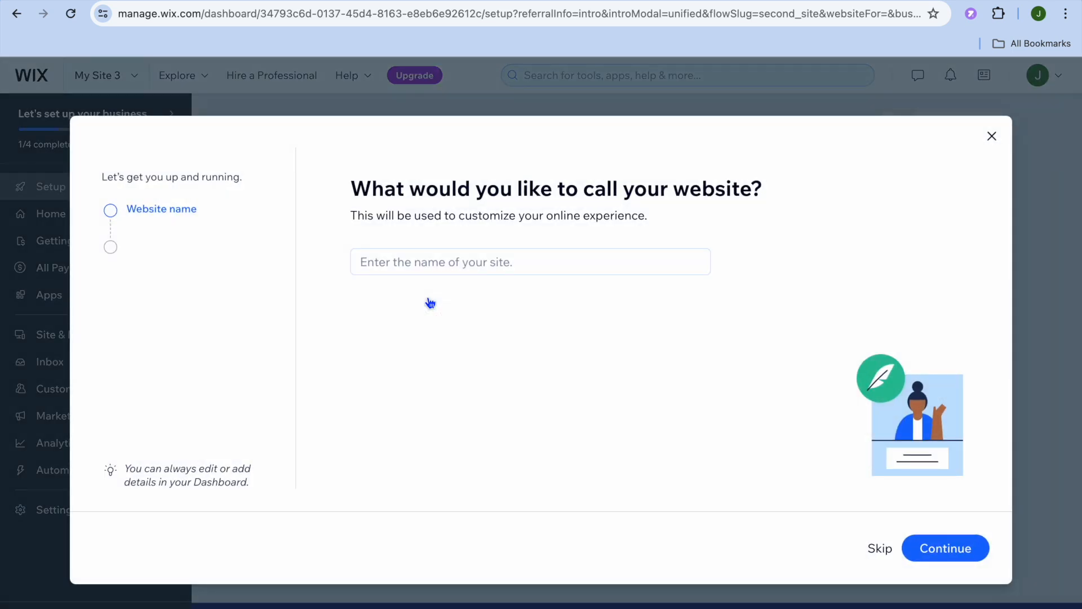
Name the website with the owner's first name followed by TEST and continue.
{"action": "left_click", "coordinate": [442, 265]}
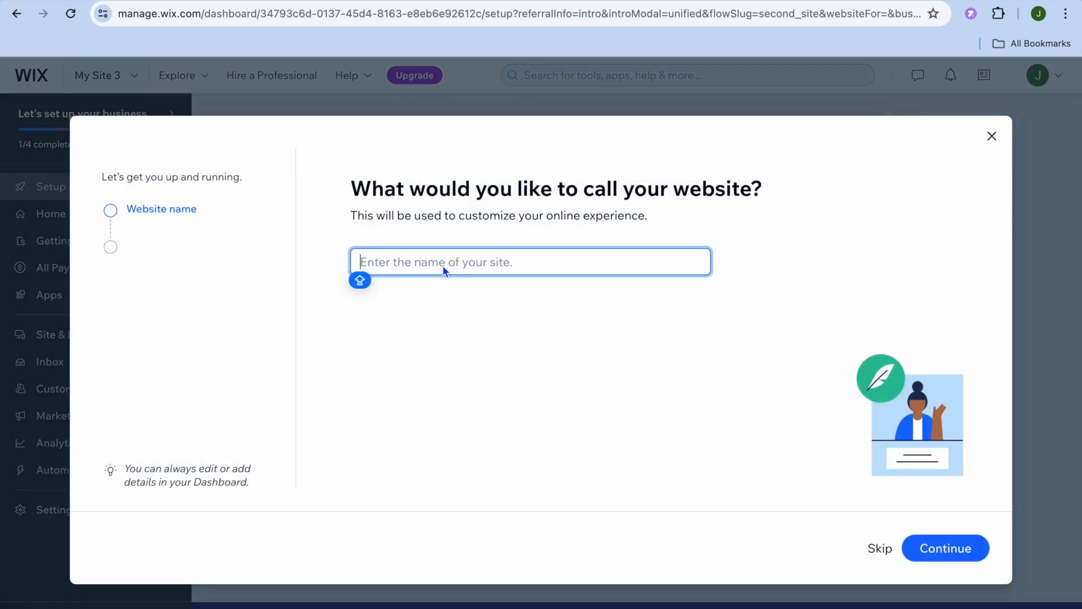
{"action": "type", "text": "JAS"}
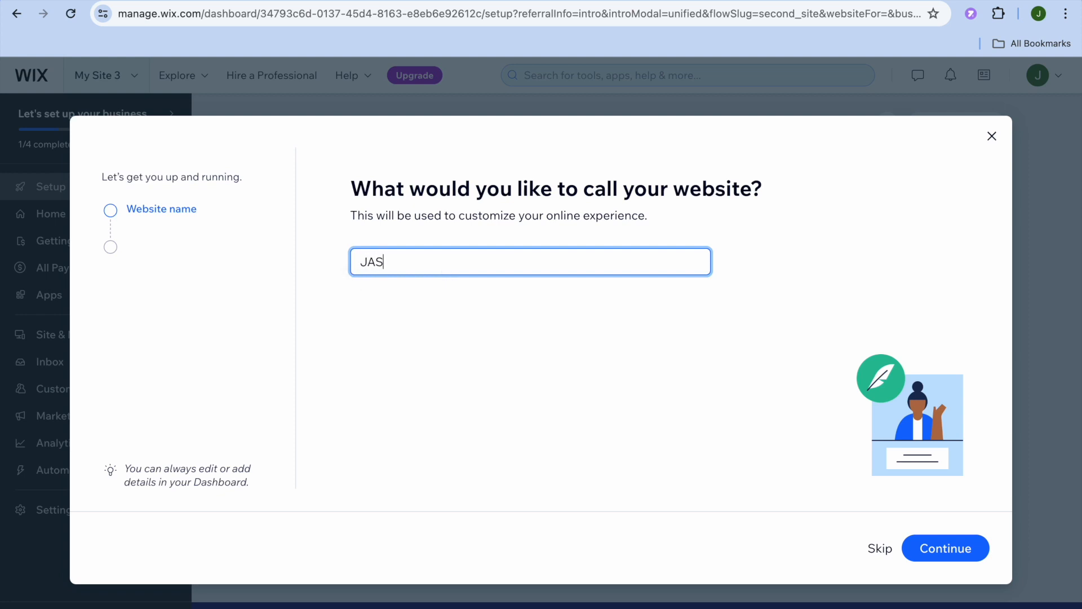
{"action": "type", "text": "ON TEST"}
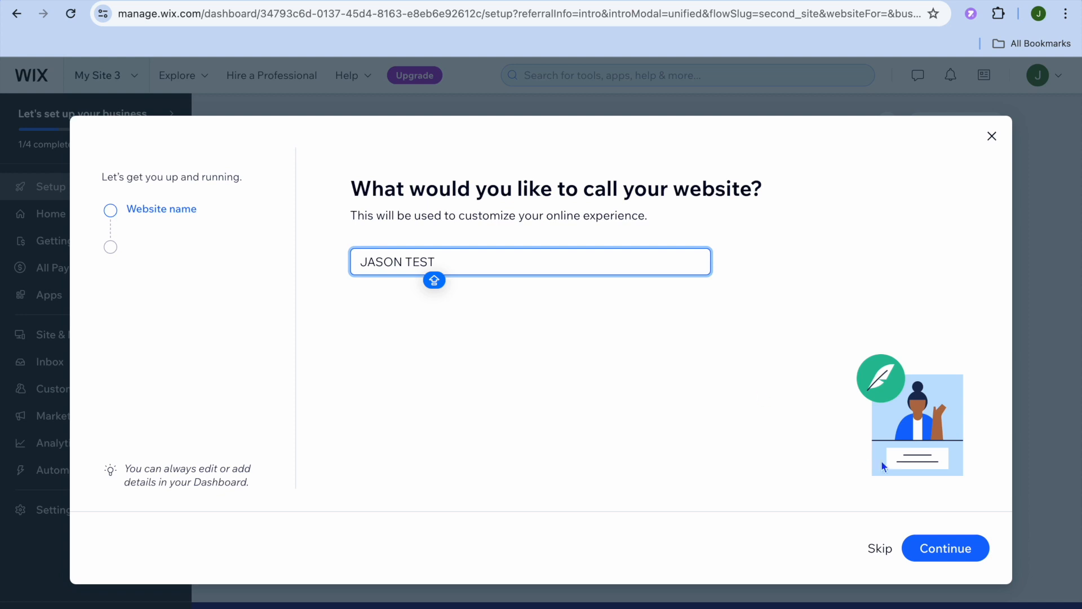
{"action": "left_click", "coordinate": [942, 554]}
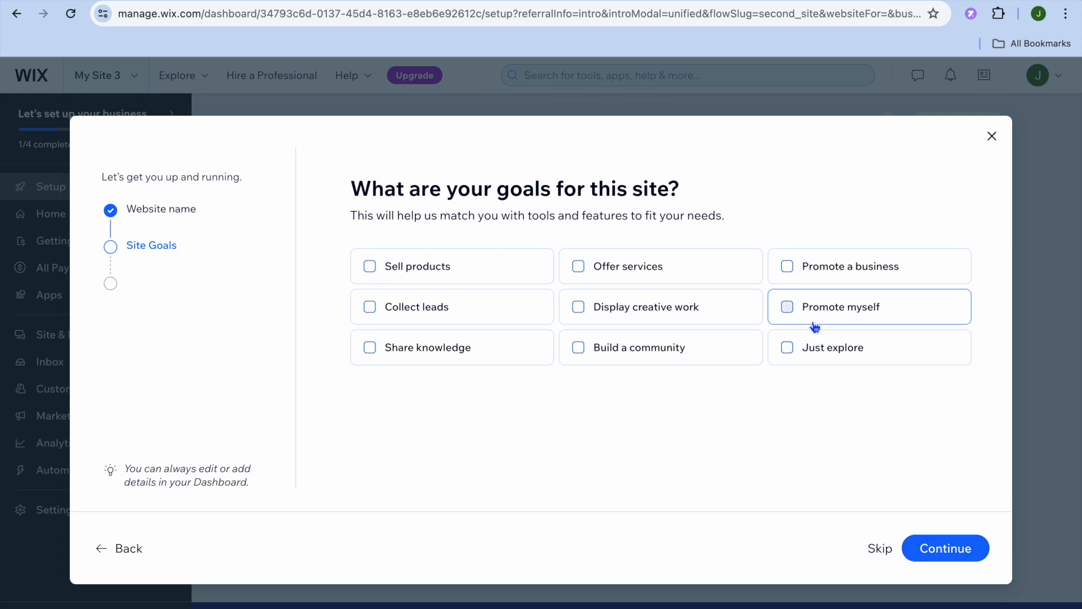
Set the site goals to Promote myself and Display creative work, and continue.
{"action": "left_click", "coordinate": [788, 311]}
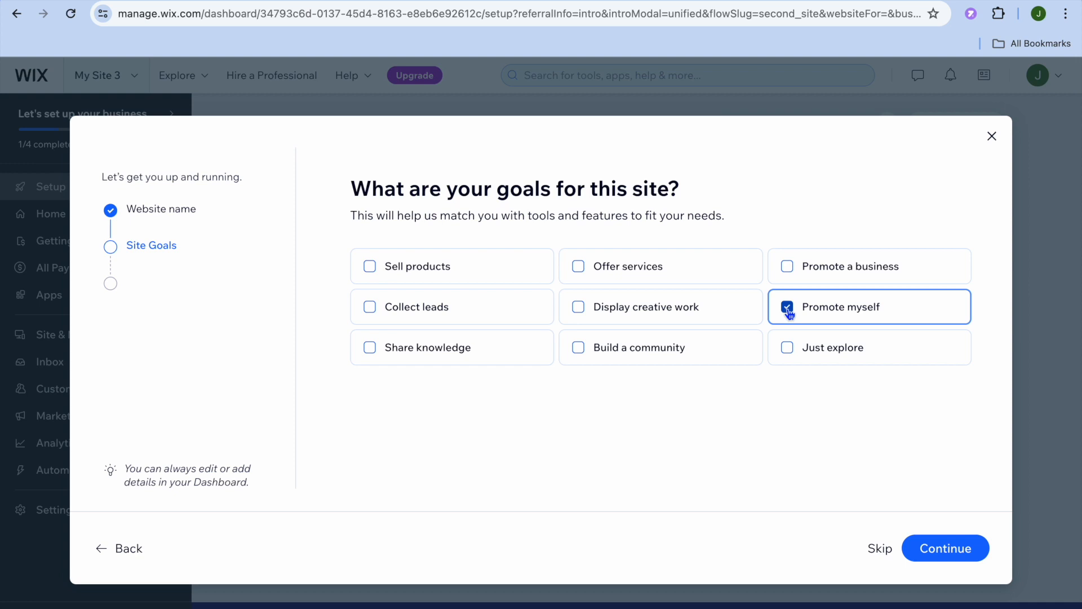
{"action": "left_click", "coordinate": [577, 315]}
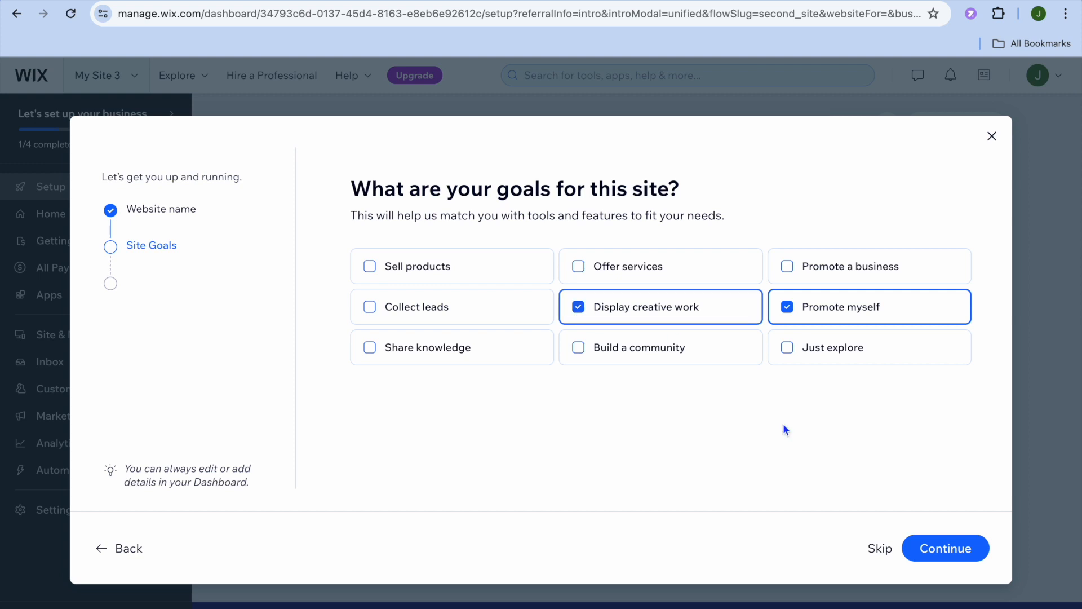
{"action": "left_click", "coordinate": [946, 549]}
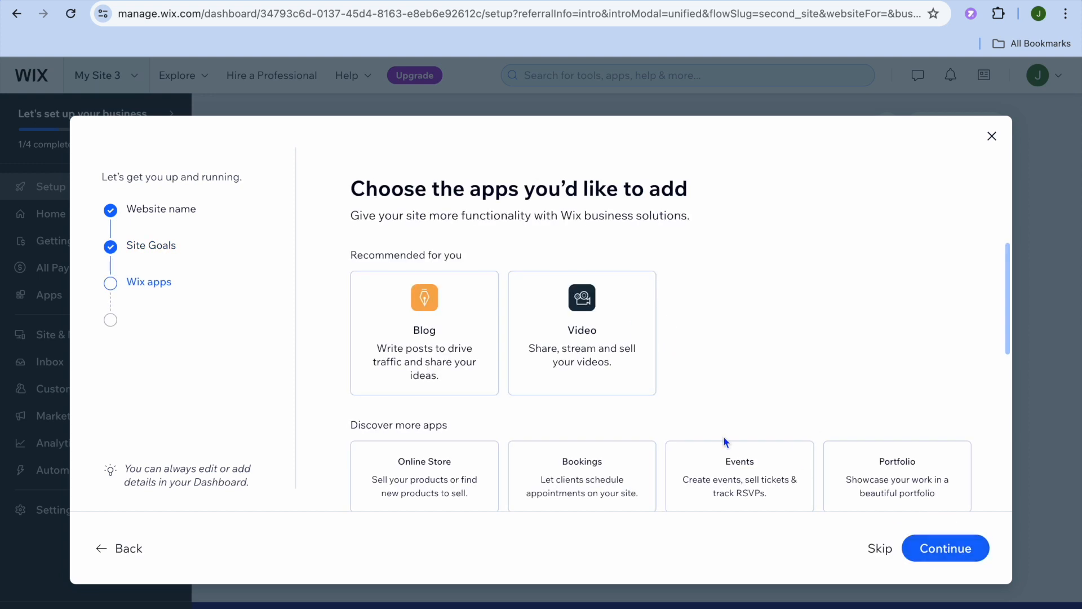
Add the Blog and Portfolio apps to the site and continue.
{"action": "scroll", "coordinate": [534, 400], "scroll_direction": "down", "scroll_amount": 1}
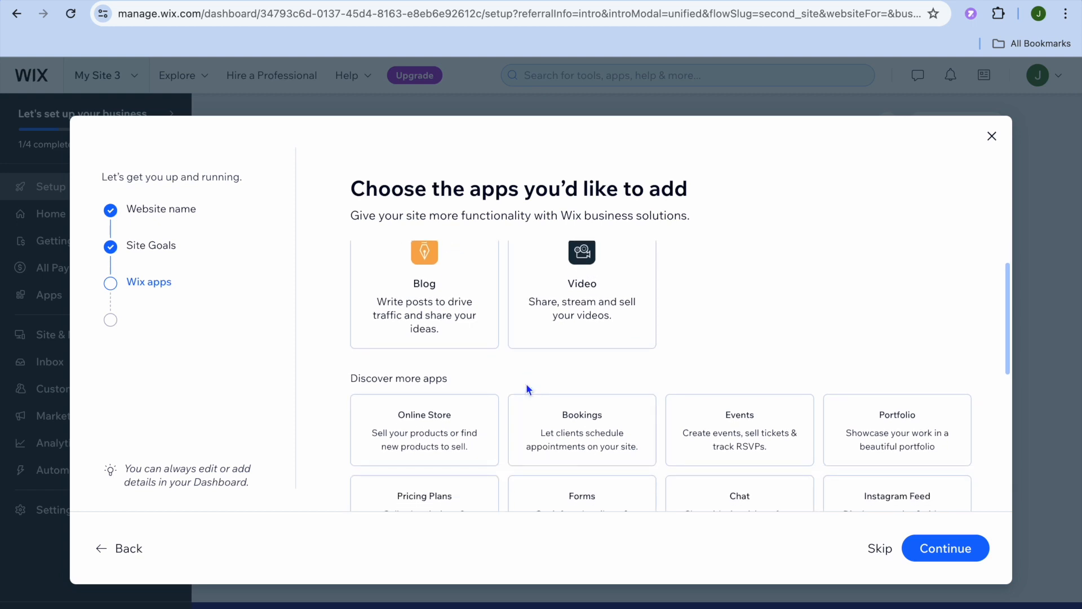
{"action": "left_click", "coordinate": [460, 327]}
{"action": "scroll", "coordinate": [460, 327], "scroll_direction": "up", "scroll_amount": 1}
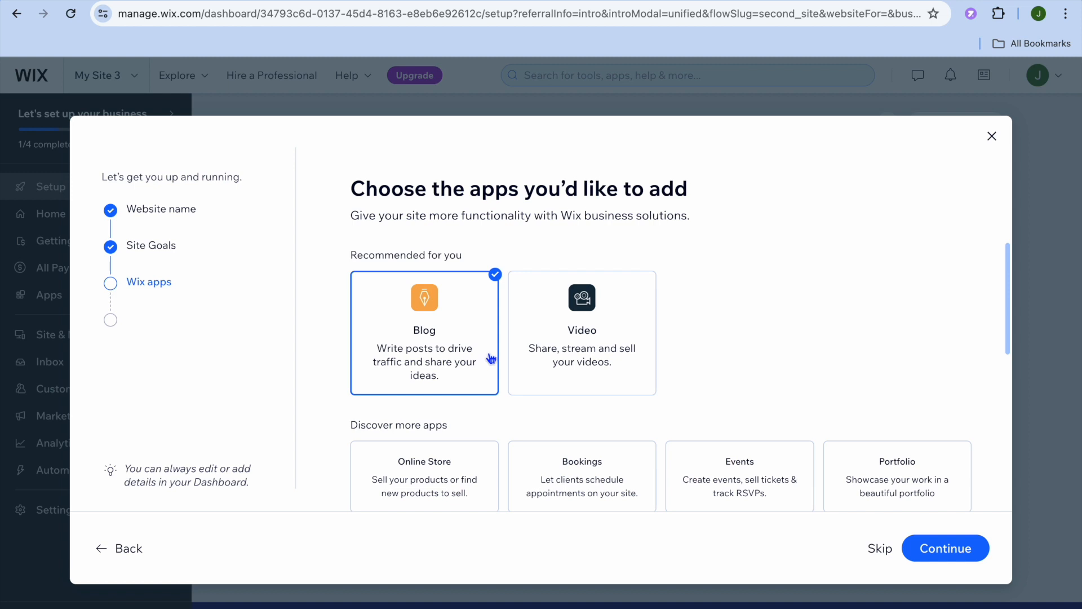
{"action": "scroll", "coordinate": [490, 358], "scroll_direction": "down", "scroll_amount": 3}
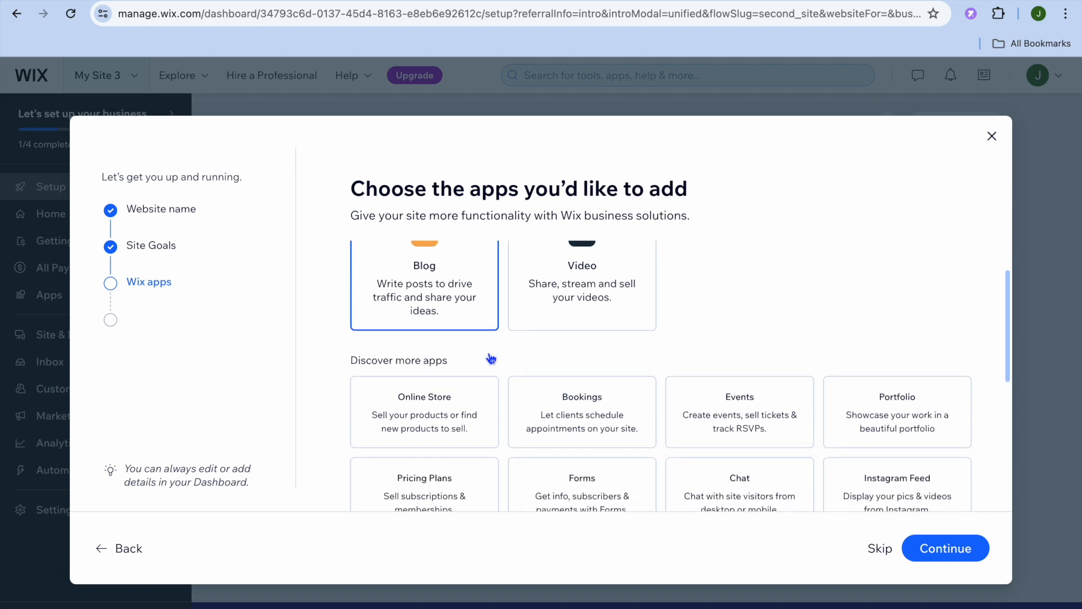
{"action": "left_click", "coordinate": [883, 342]}
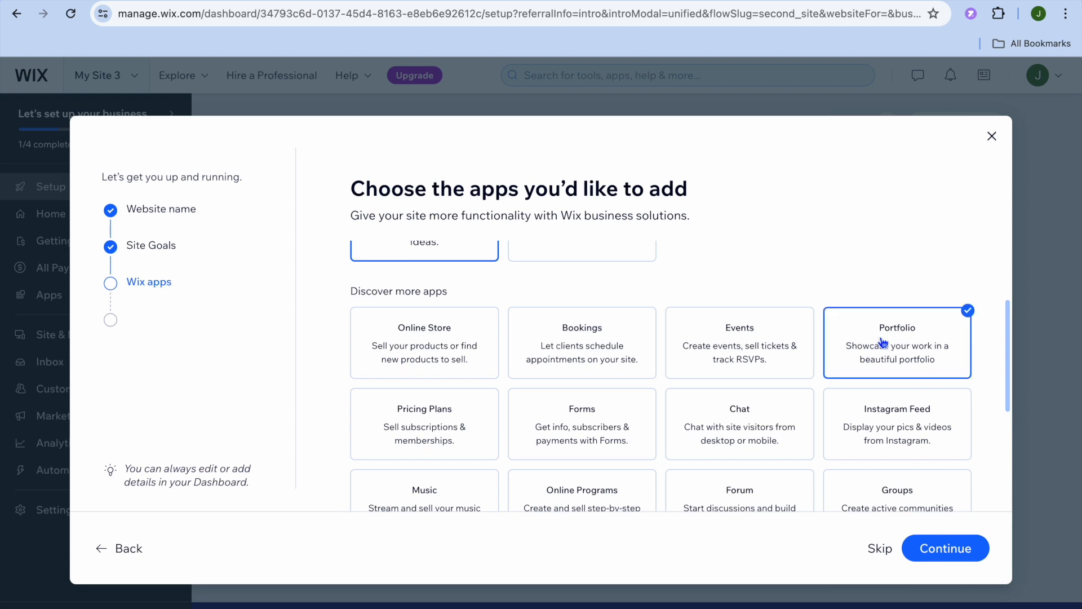
{"action": "scroll", "coordinate": [883, 342], "scroll_direction": "down", "scroll_amount": 3}
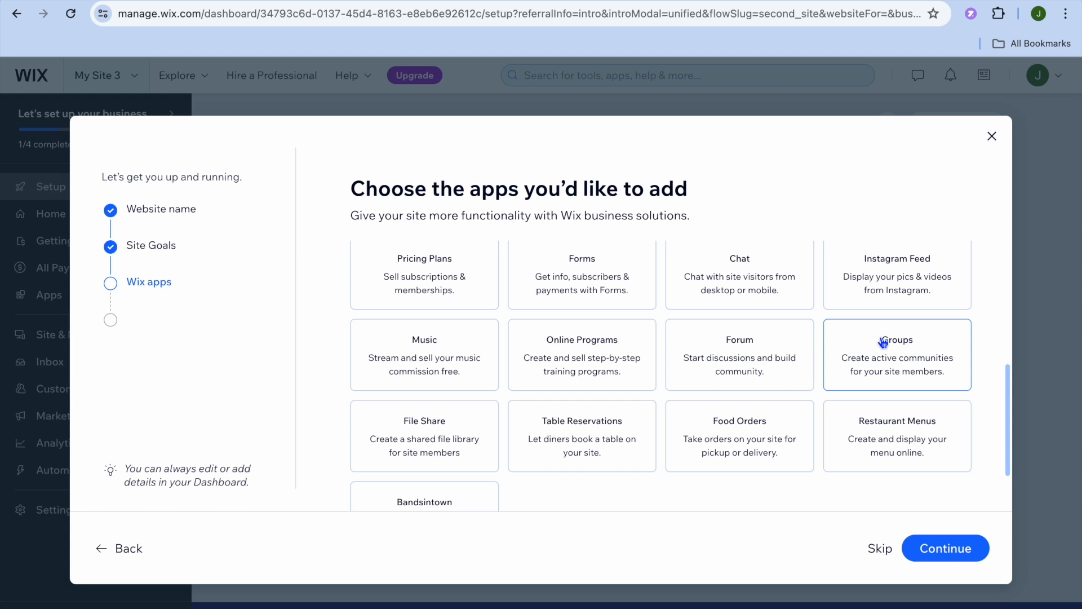
{"action": "scroll", "coordinate": [883, 342], "scroll_direction": "up", "scroll_amount": 2}
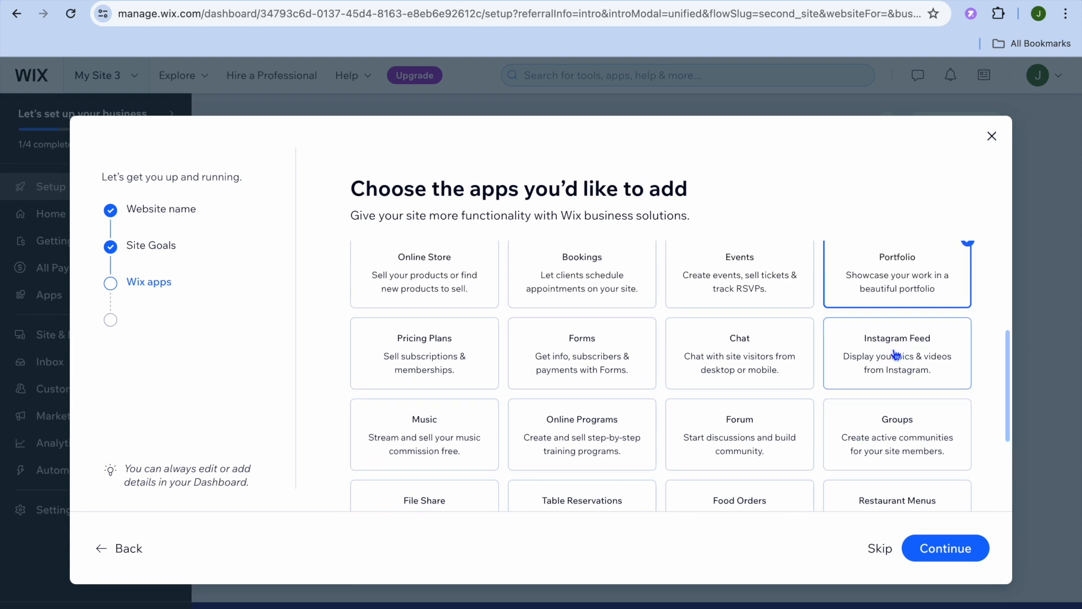
{"action": "scroll", "coordinate": [881, 364], "scroll_direction": "down", "scroll_amount": 3}
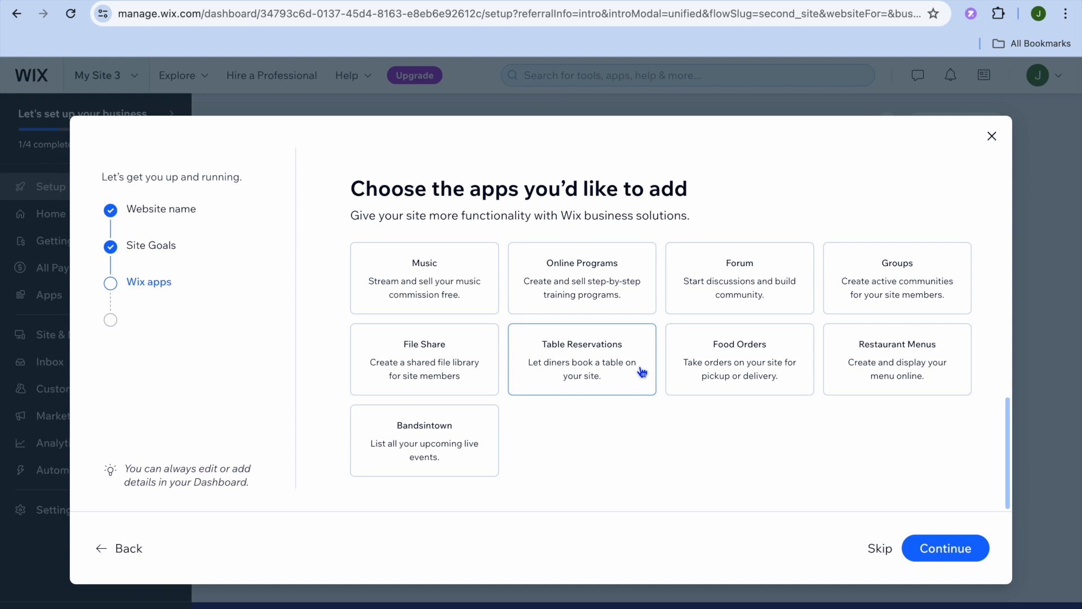
{"action": "left_click", "coordinate": [940, 554]}
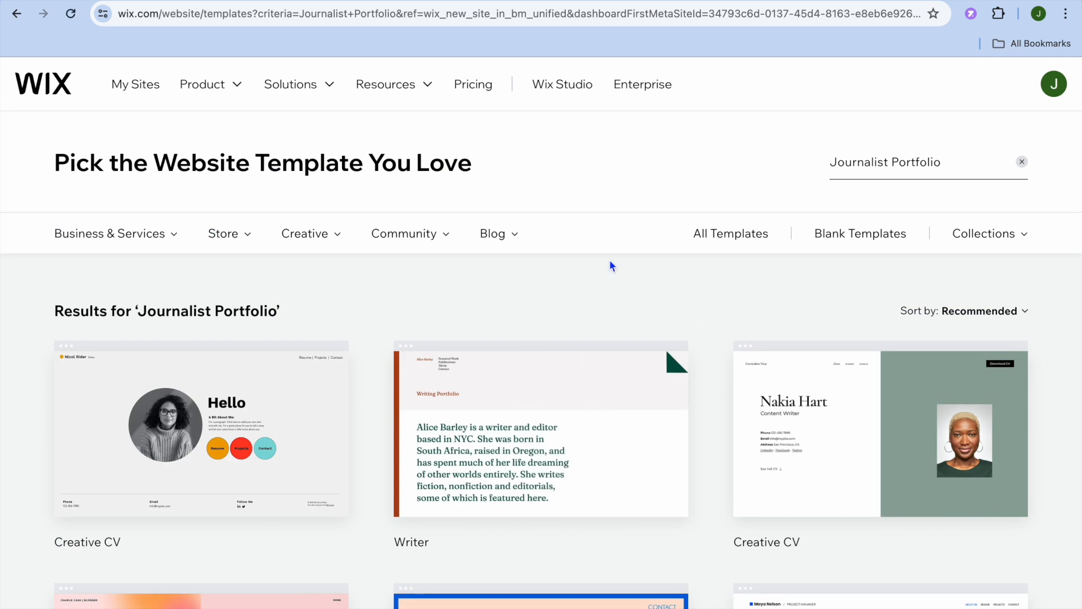
Browse the first page of Journalist Portfolio template results to compare the available designs.
{"action": "scroll", "coordinate": [611, 263], "scroll_direction": "down", "scroll_amount": 2}
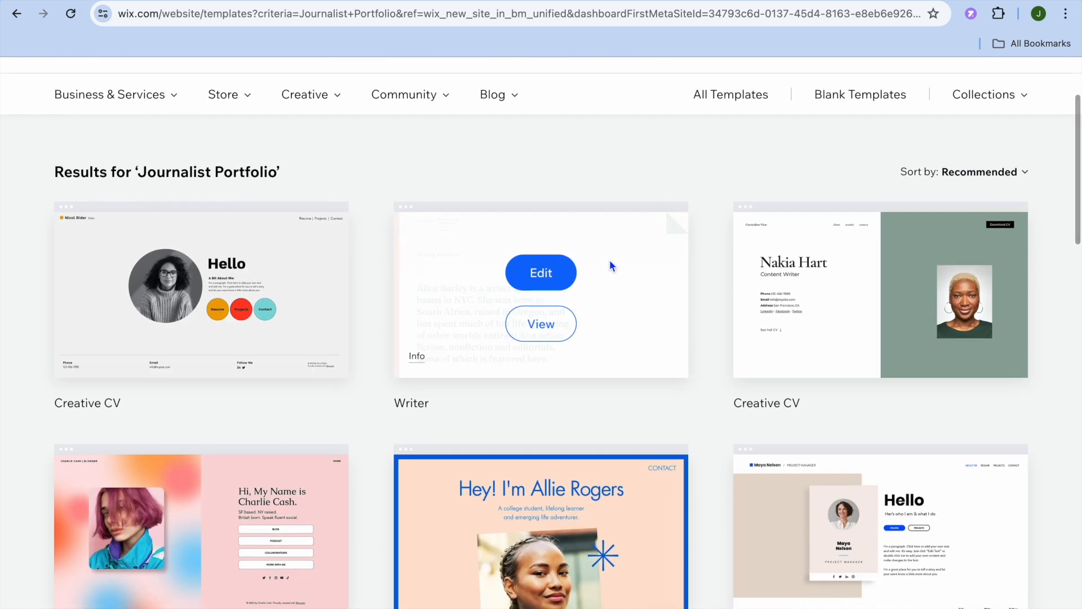
{"action": "scroll", "coordinate": [610, 265], "scroll_direction": "down", "scroll_amount": 3}
{"action": "scroll", "coordinate": [610, 265], "scroll_direction": "down", "scroll_amount": 4}
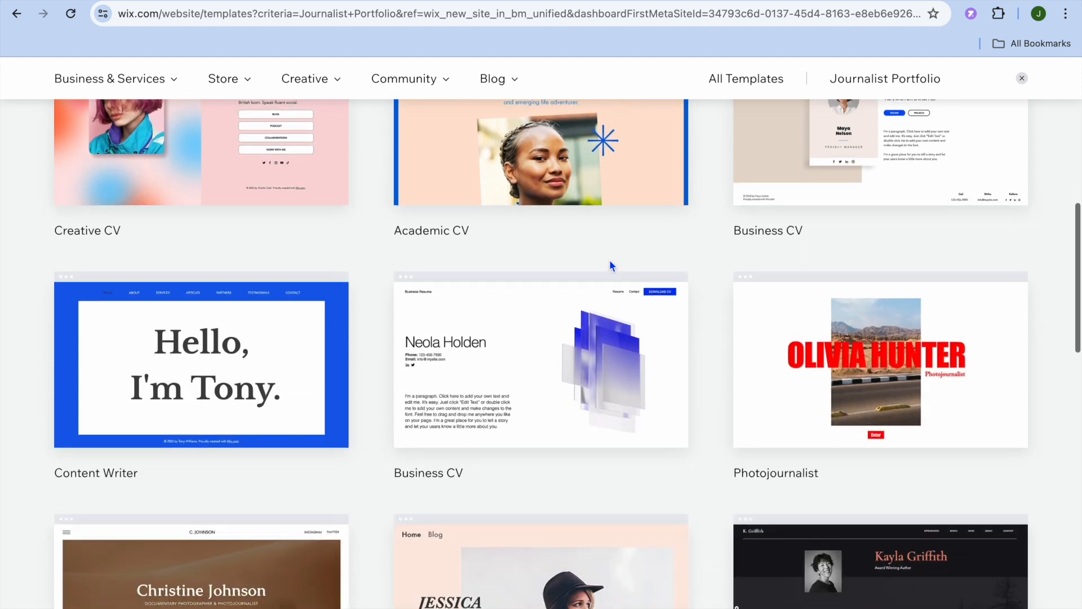
{"action": "scroll", "coordinate": [610, 265], "scroll_direction": "down", "scroll_amount": 7}
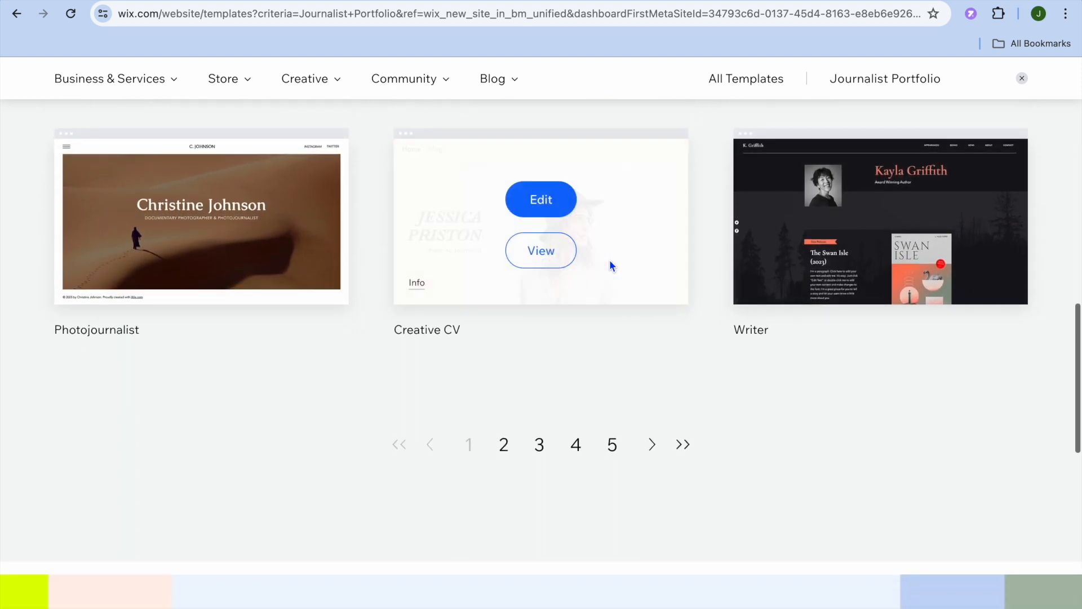
{"action": "scroll", "coordinate": [609, 265], "scroll_direction": "up", "scroll_amount": 8}
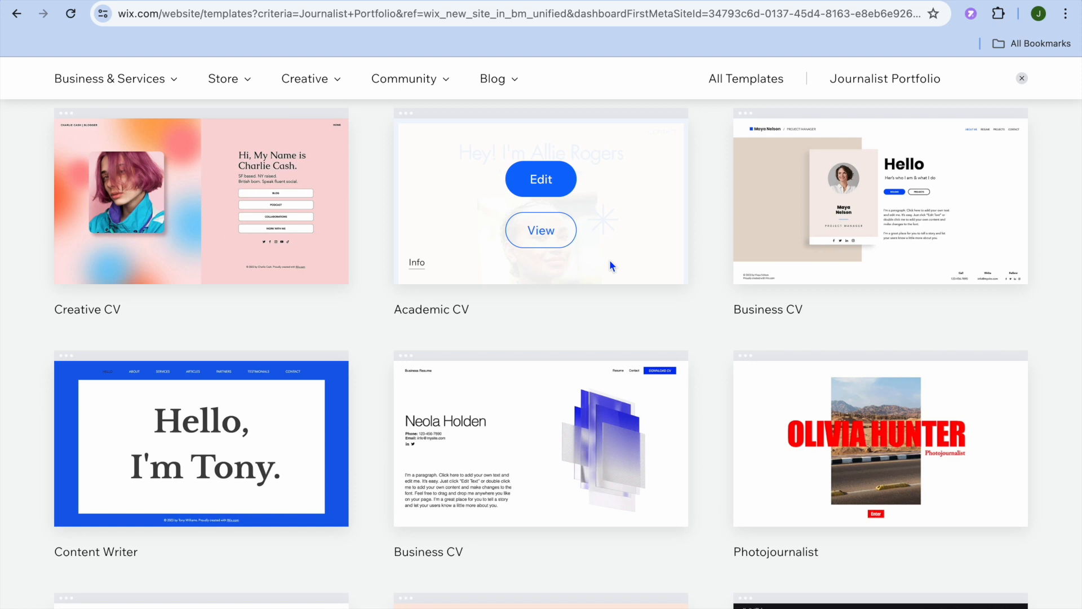
{"action": "scroll", "coordinate": [610, 265], "scroll_direction": "down", "scroll_amount": 5}
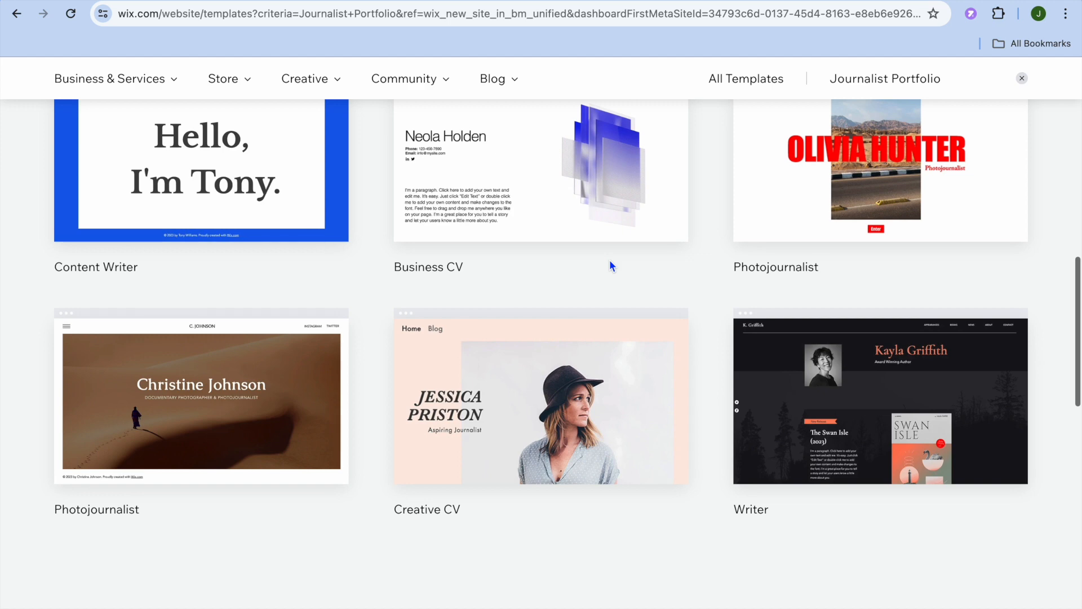
{"action": "scroll", "coordinate": [610, 266], "scroll_direction": "down", "scroll_amount": 3}
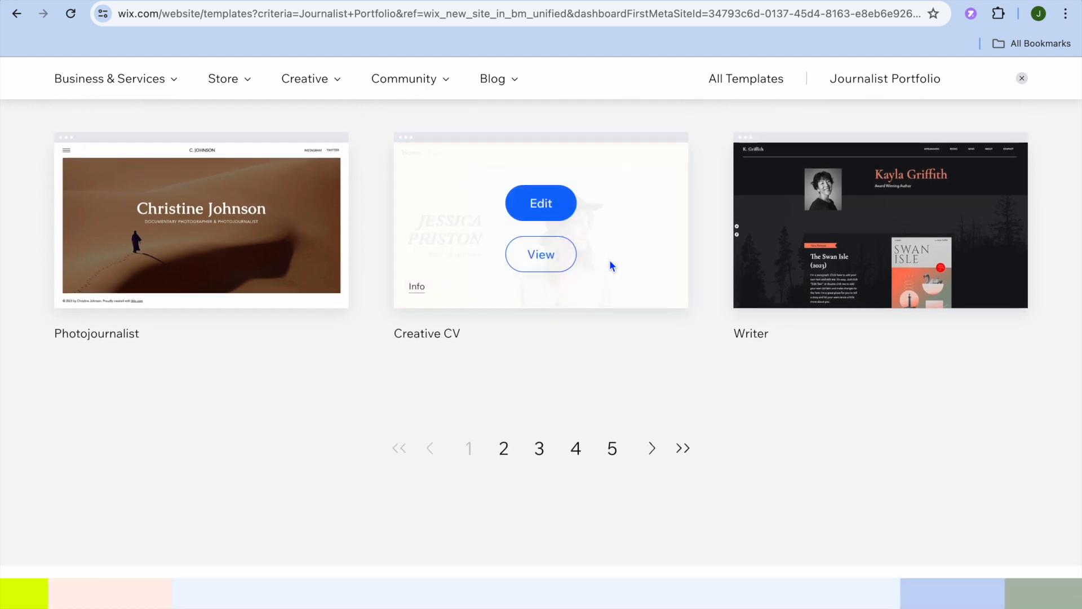
{"action": "scroll", "coordinate": [612, 266], "scroll_direction": "up", "scroll_amount": 3}
{"action": "scroll", "coordinate": [610, 265], "scroll_direction": "up", "scroll_amount": 4}
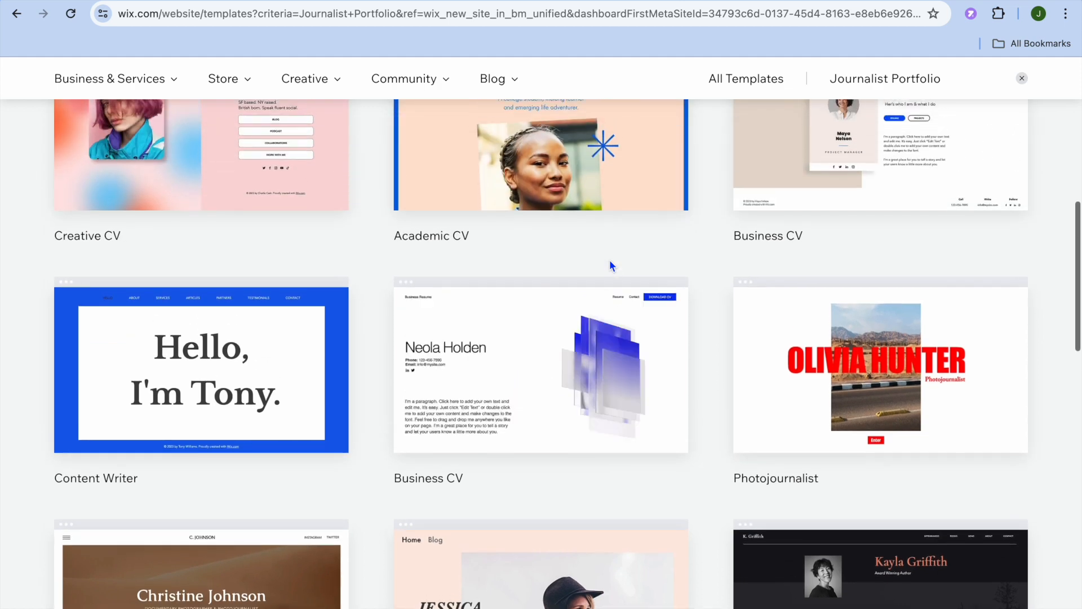
{"action": "scroll", "coordinate": [610, 262], "scroll_direction": "up", "scroll_amount": 4}
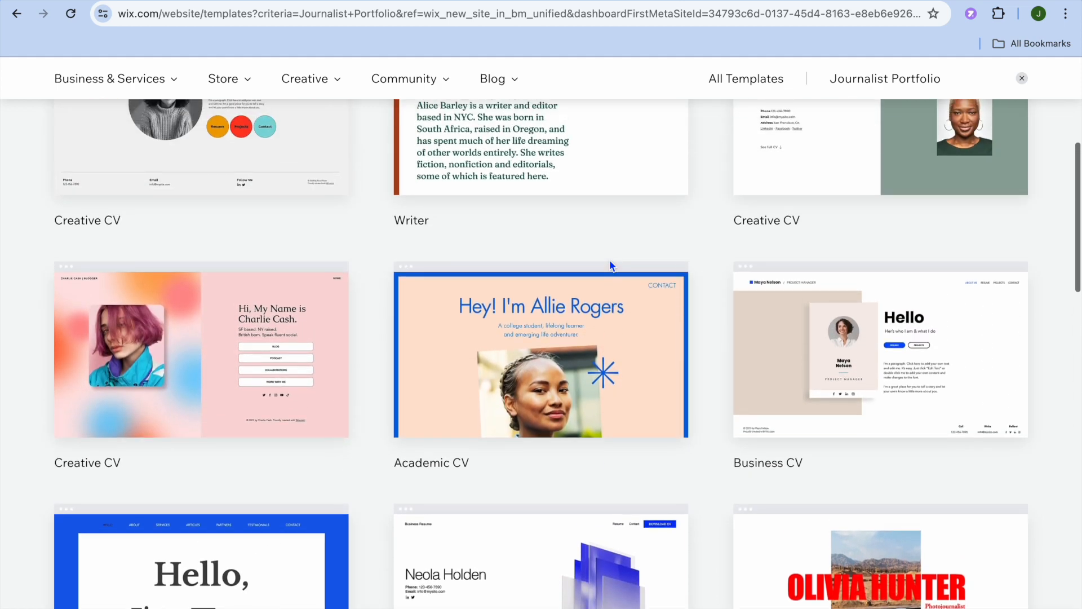
{"action": "scroll", "coordinate": [610, 259], "scroll_direction": "up", "scroll_amount": 4}
{"action": "mouse_move", "coordinate": [610, 259]}
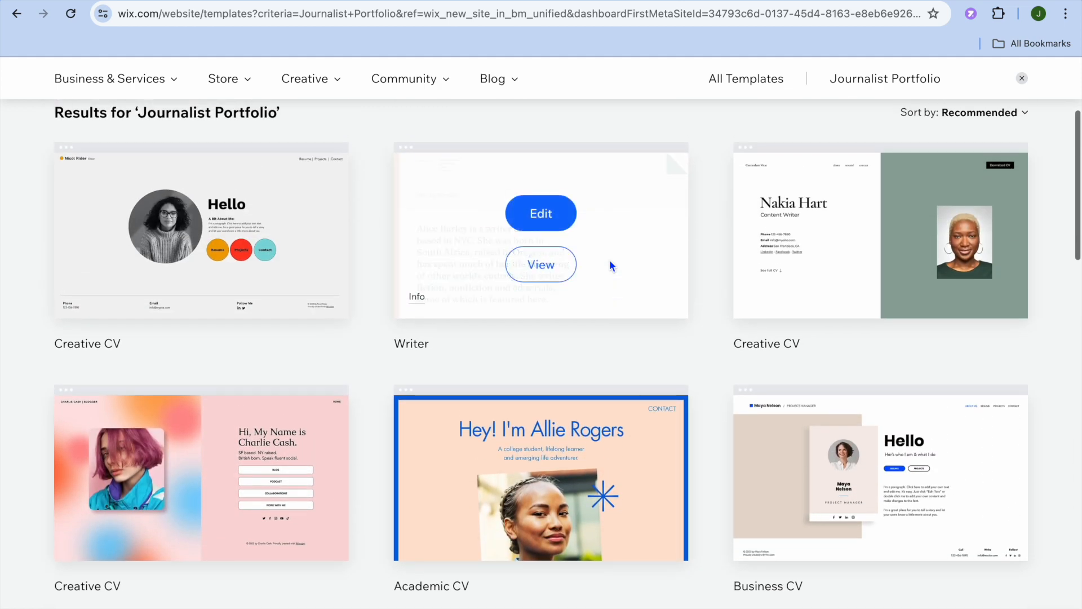
Open the content writer Creative CV template with the green panel for editing and dismiss the AI site content offer.
{"action": "mouse_move", "coordinate": [806, 286]}
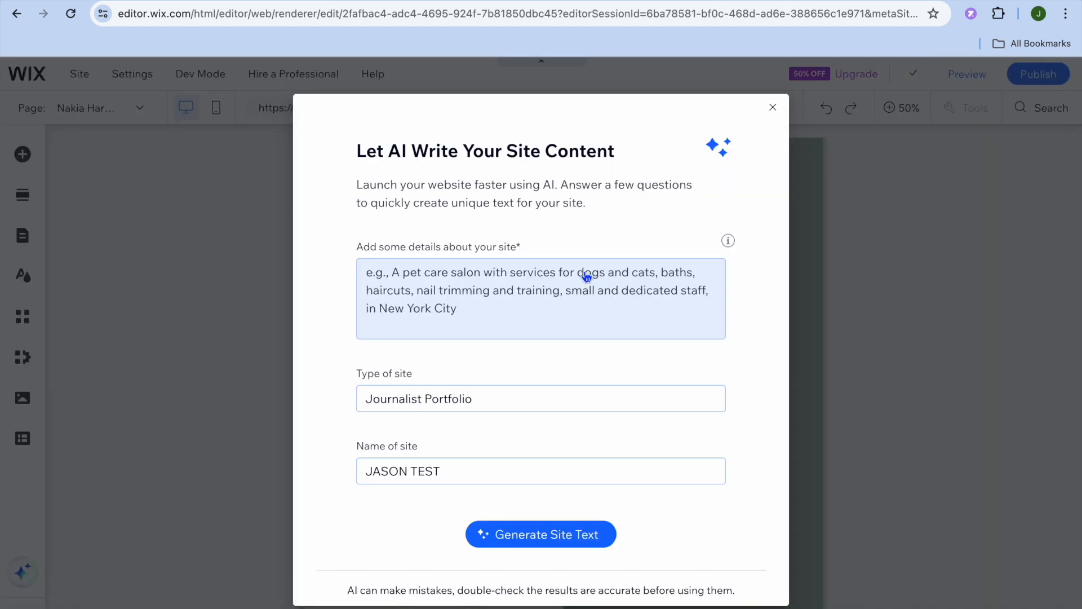
{"action": "left_click", "coordinate": [772, 107]}
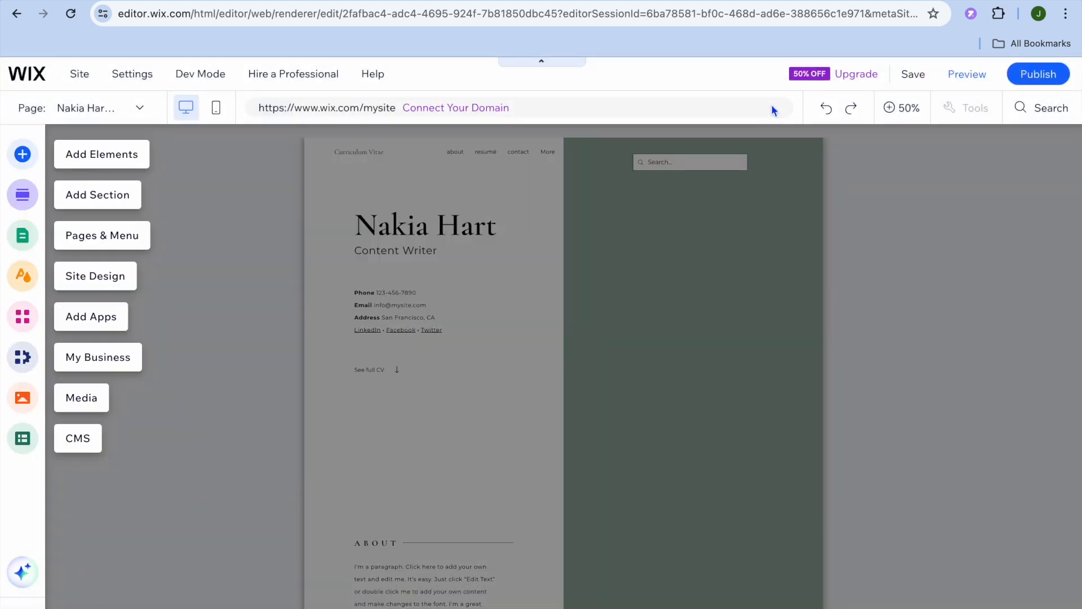
{"action": "left_click", "coordinate": [911, 116]}
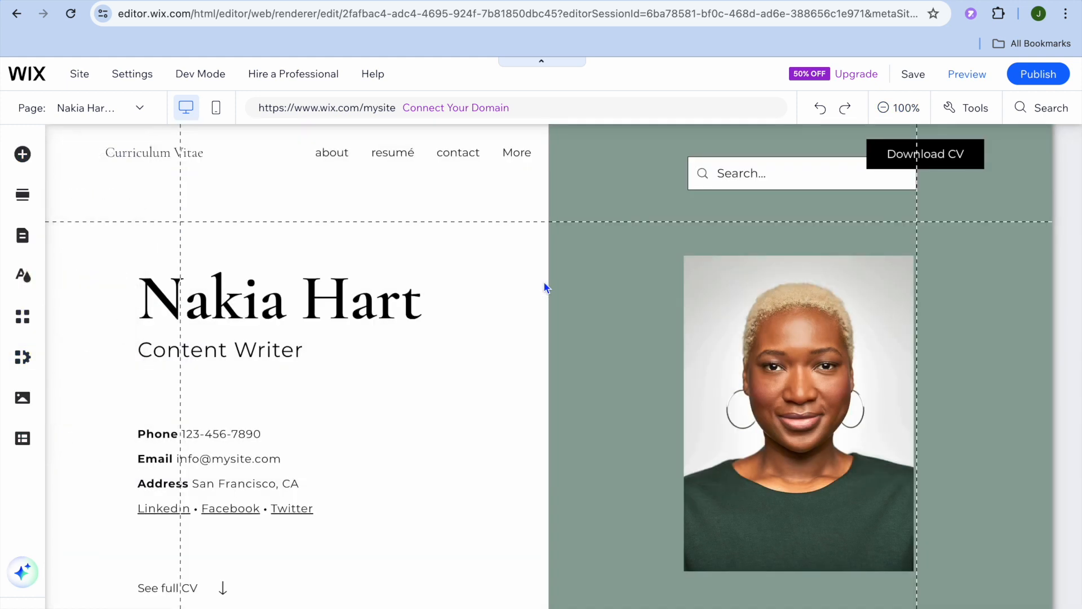
Replace the Intro section's title with the owner's first name followed by TEST using Quick Edit.
{"action": "scroll", "coordinate": [545, 286], "scroll_direction": "down", "scroll_amount": 10}
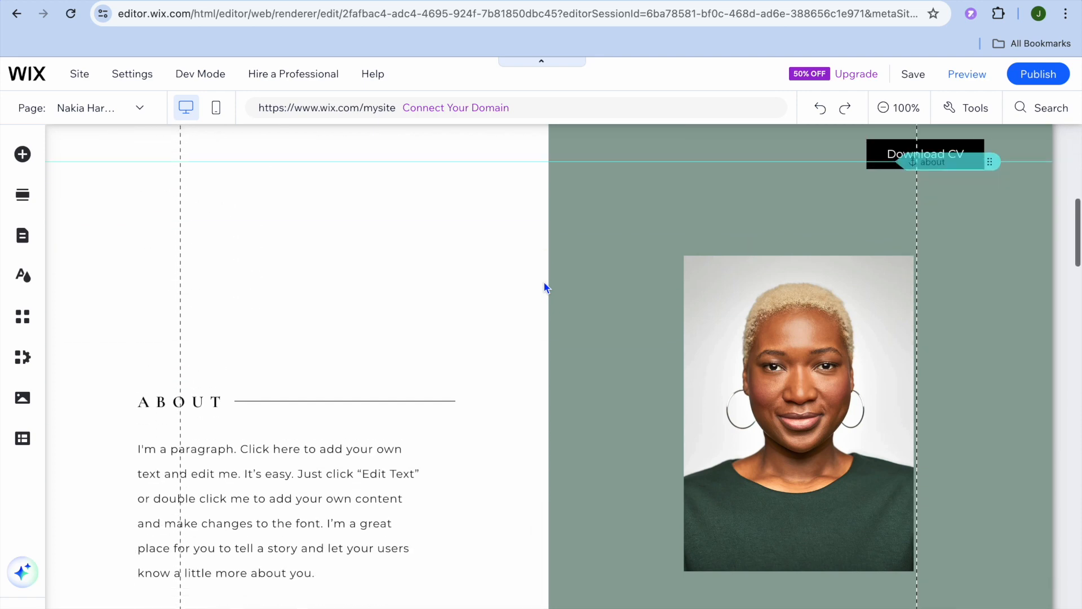
{"action": "scroll", "coordinate": [545, 286], "scroll_direction": "up", "scroll_amount": 10}
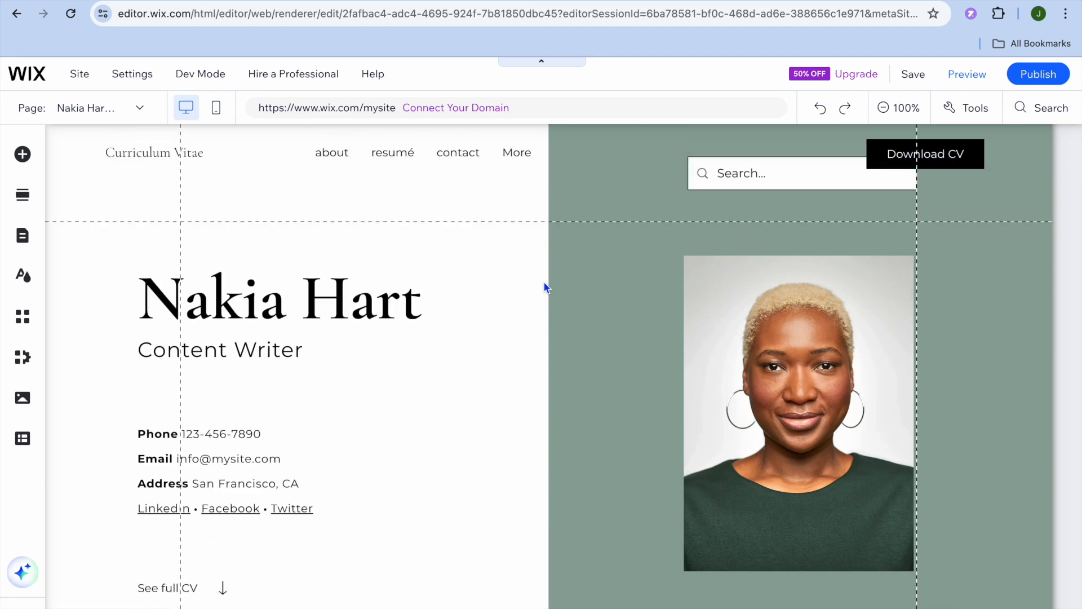
{"action": "scroll", "coordinate": [543, 282], "scroll_direction": "down", "scroll_amount": 7}
{"action": "scroll", "coordinate": [544, 282], "scroll_direction": "up", "scroll_amount": 7}
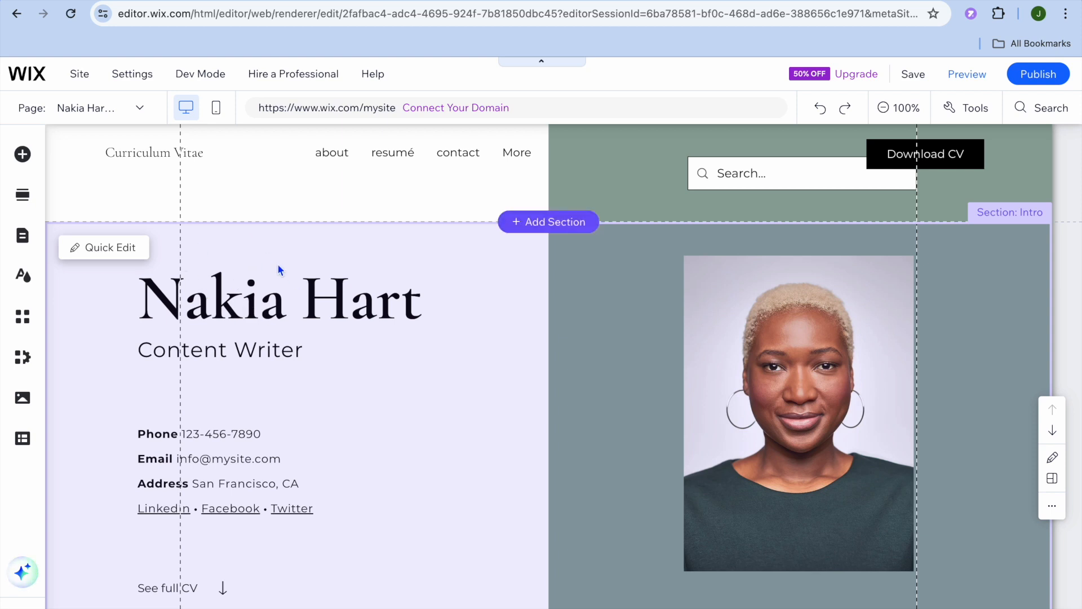
{"action": "left_click", "coordinate": [119, 252]}
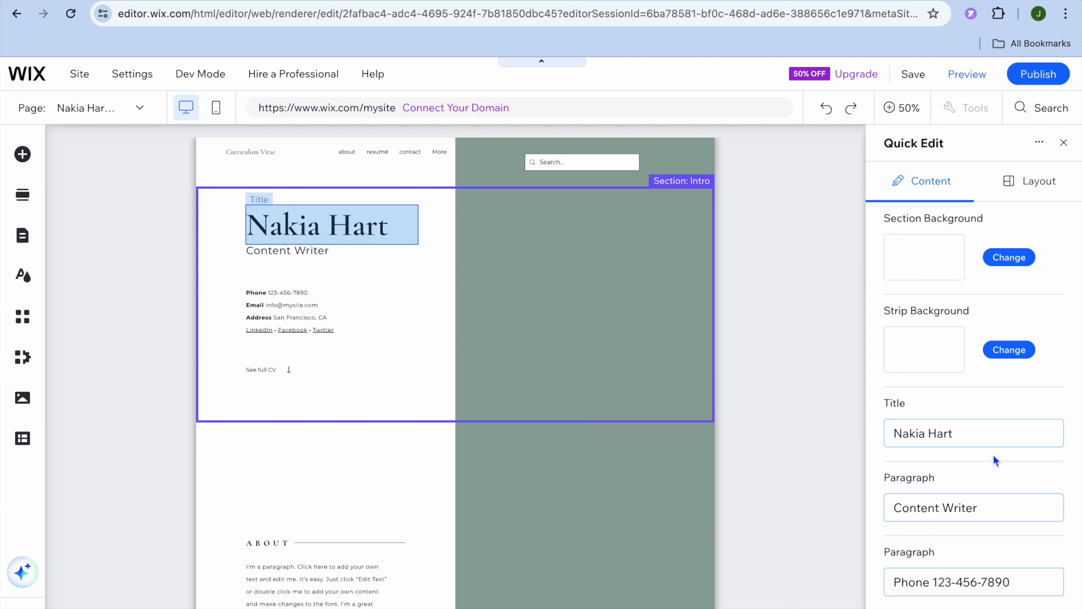
{"action": "left_click", "coordinate": [967, 433]}
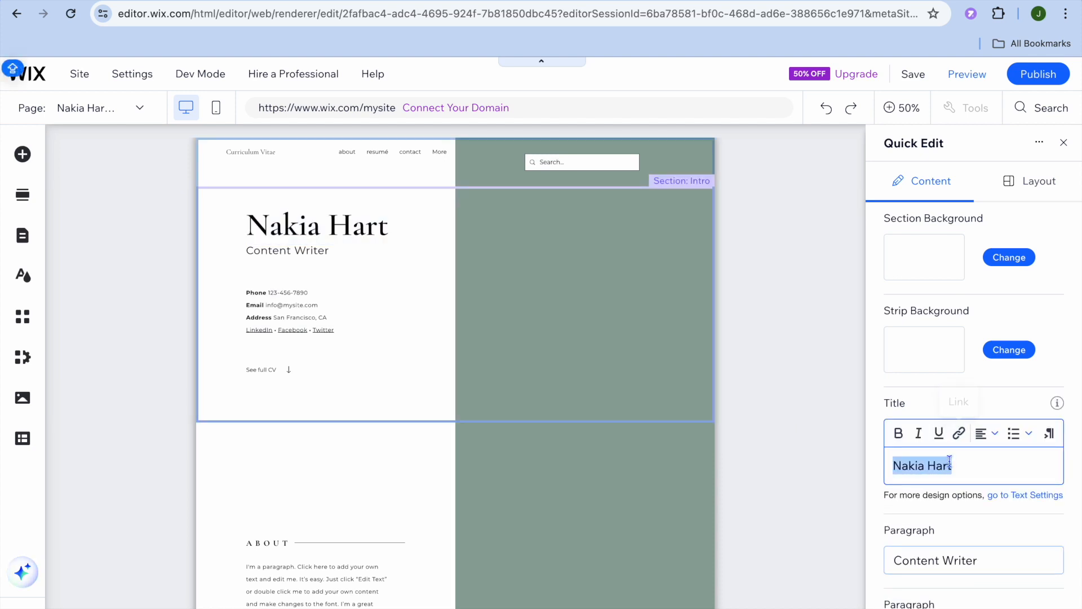
{"action": "type", "text": "J"}
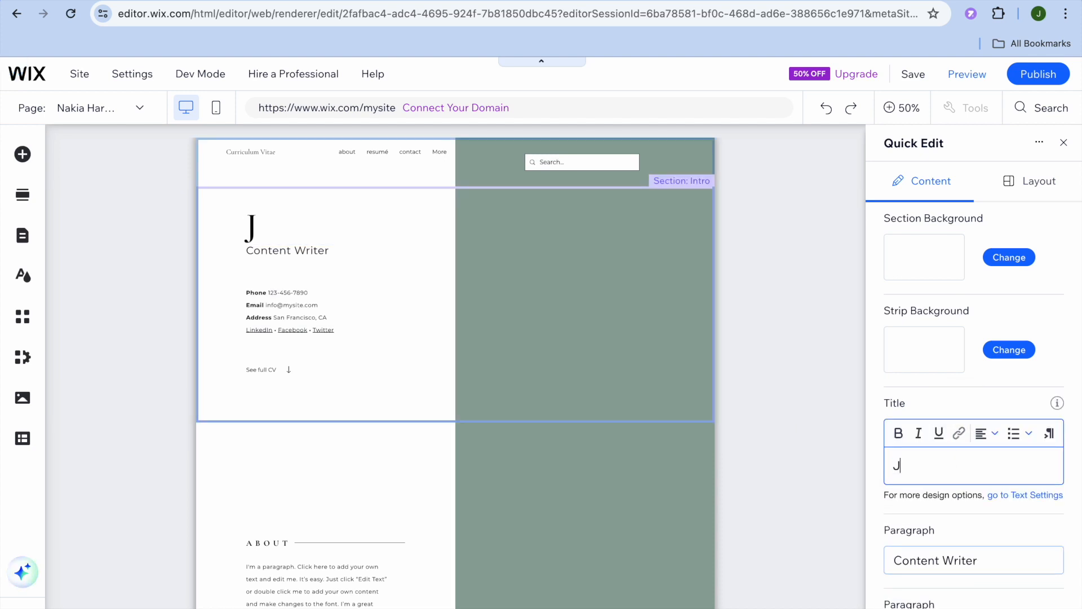
{"action": "type", "text": "ASON"}
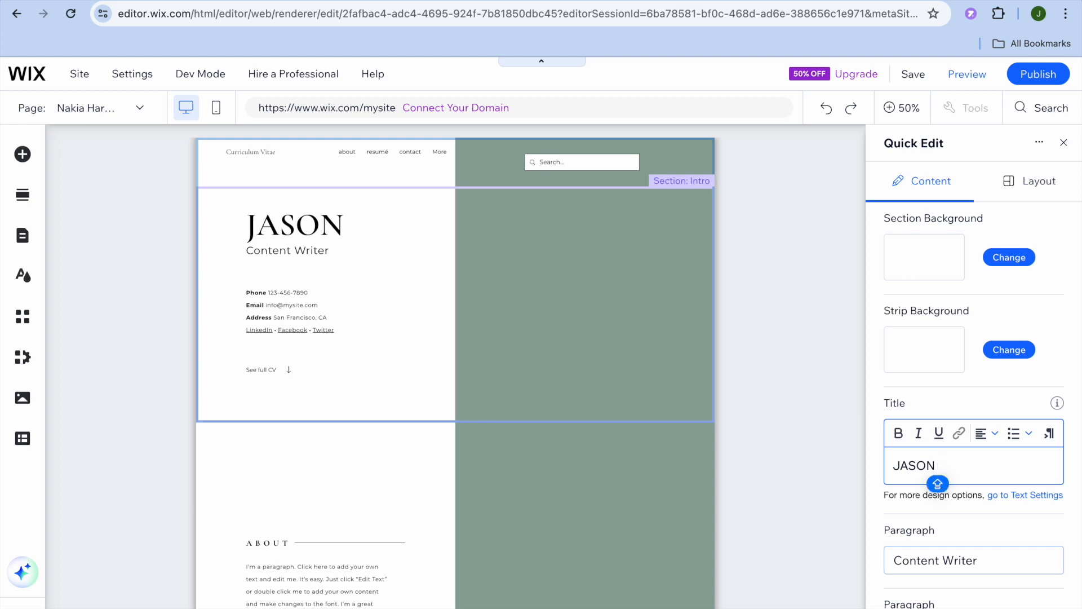
{"action": "type", "text": " TEST"}
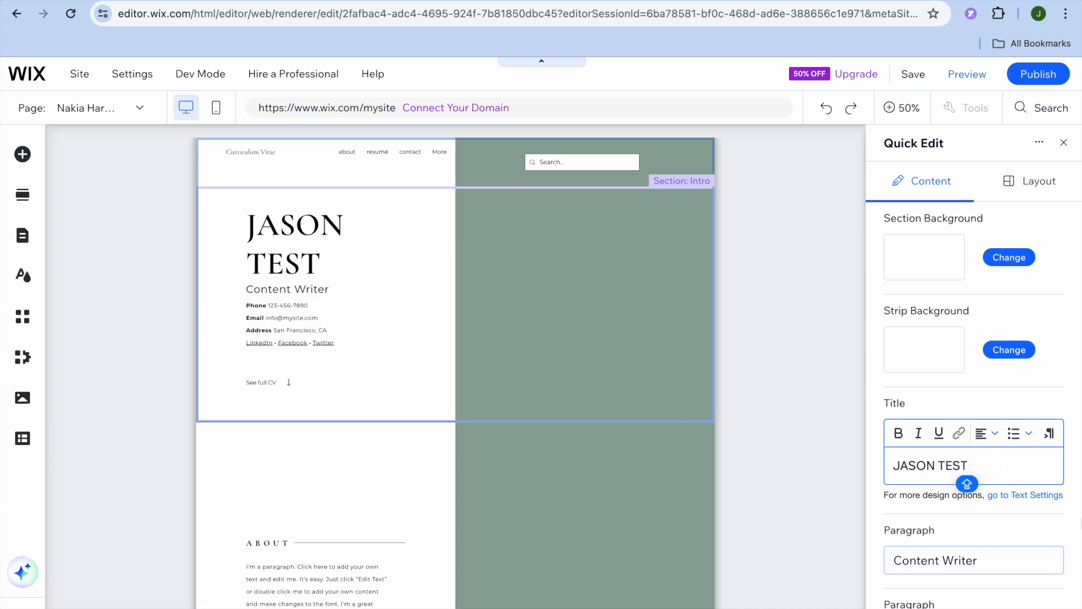
Review the remaining Quick Edit fields of the Intro section and those of the About section, and close Quick Edit.
{"action": "scroll", "coordinate": [992, 516], "scroll_direction": "down", "scroll_amount": 2}
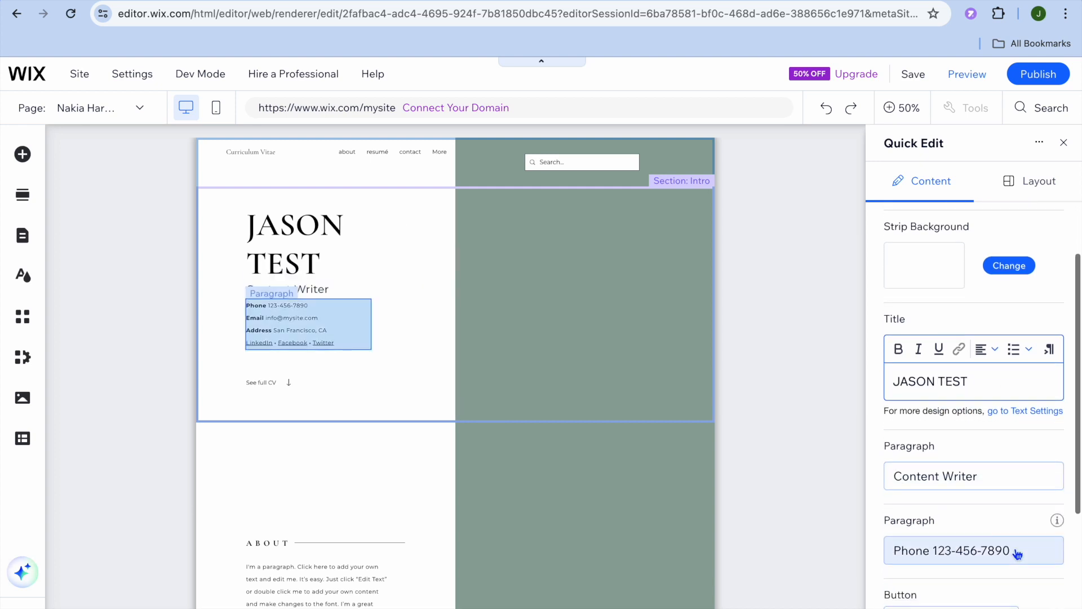
{"action": "key", "text": "Tab"}
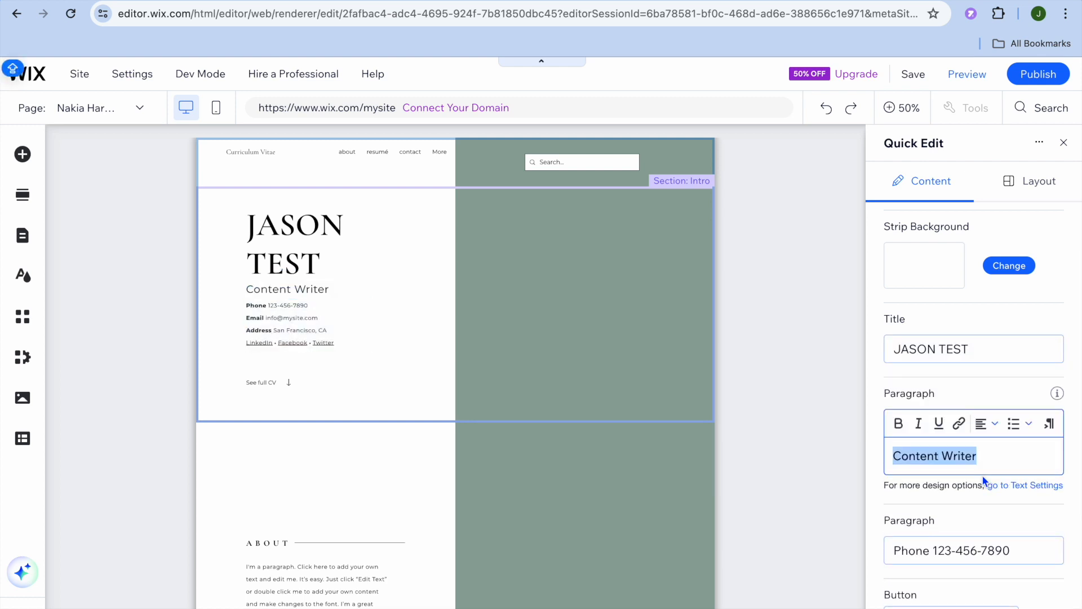
{"action": "scroll", "coordinate": [982, 562], "scroll_direction": "down", "scroll_amount": 4}
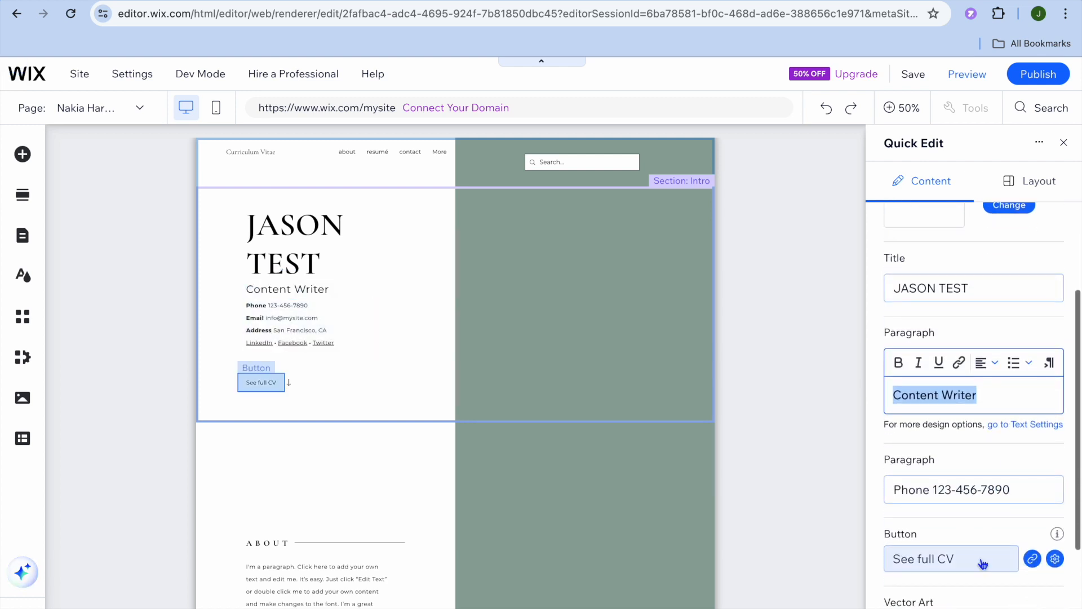
{"action": "scroll", "coordinate": [972, 408], "scroll_direction": "up", "scroll_amount": 5}
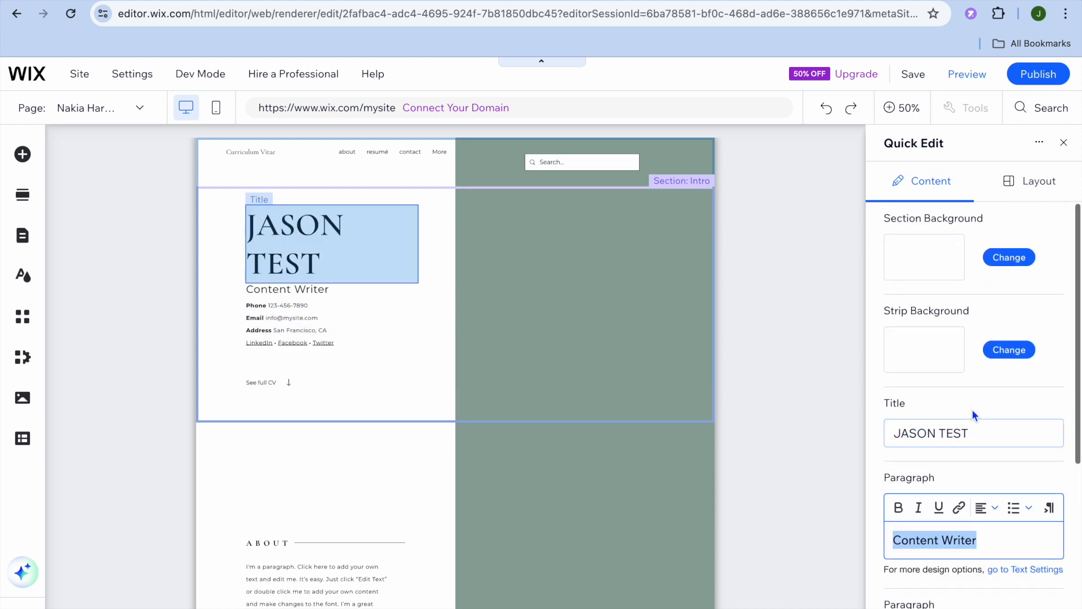
{"action": "left_click", "coordinate": [619, 483]}
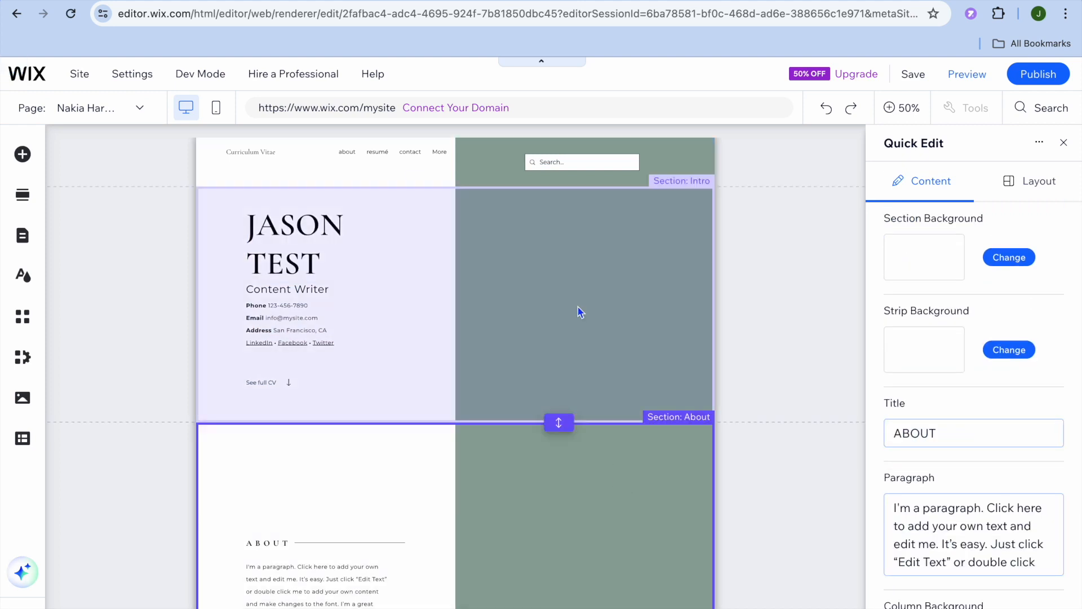
{"action": "left_click", "coordinate": [1065, 143]}
{"action": "scroll", "coordinate": [278, 452], "scroll_direction": "up", "scroll_amount": 7}
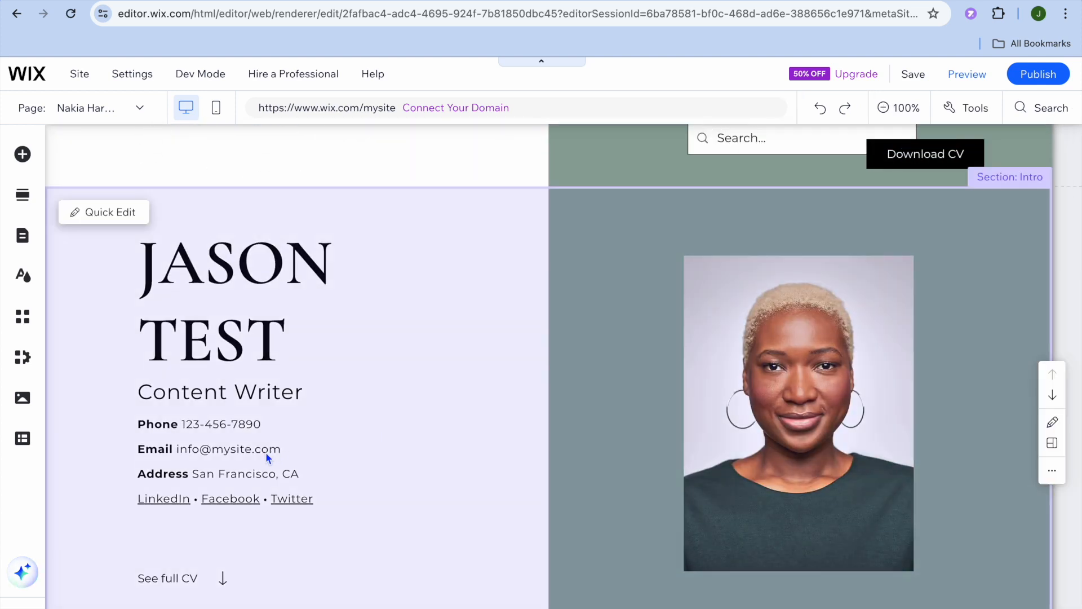
Open the Intro section's contact text for editing, go through the phone, email, address and LinkedIn entries, and close the text settings.
{"action": "left_click", "coordinate": [236, 443]}
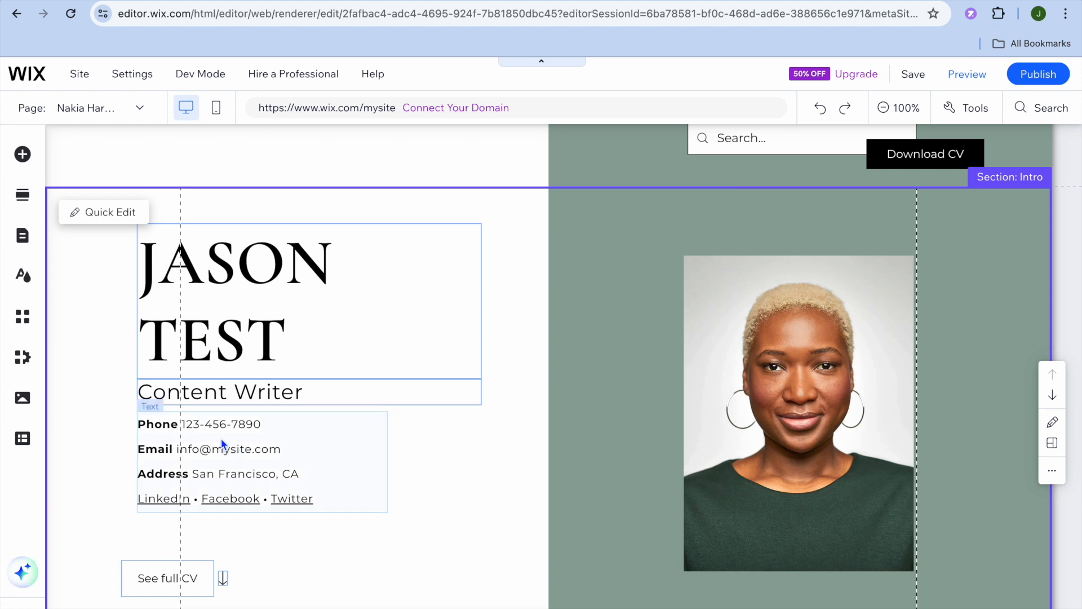
{"action": "left_click", "coordinate": [195, 422]}
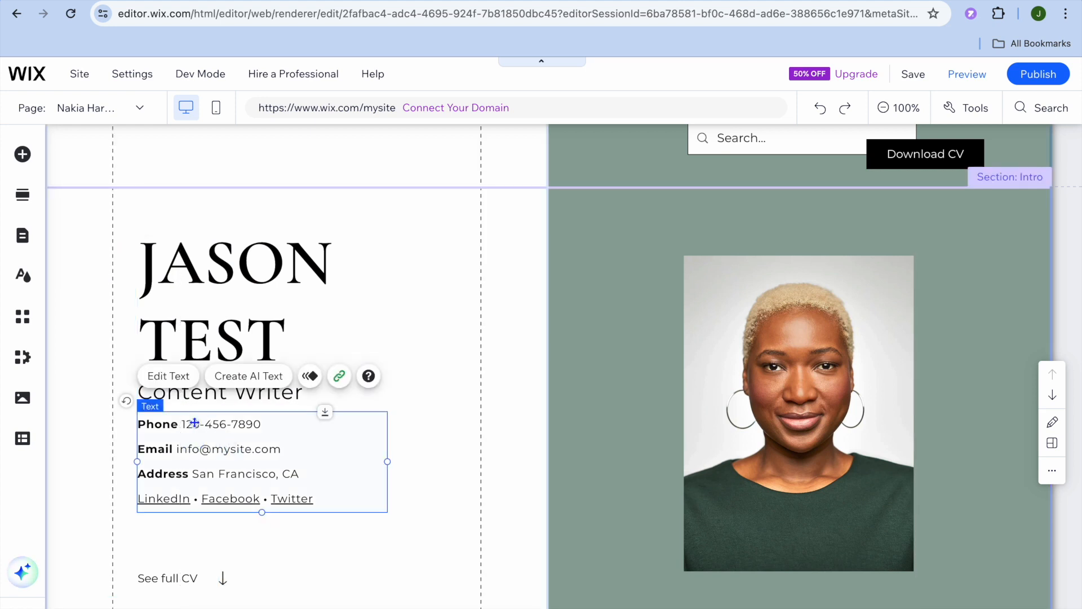
{"action": "left_click", "coordinate": [174, 381]}
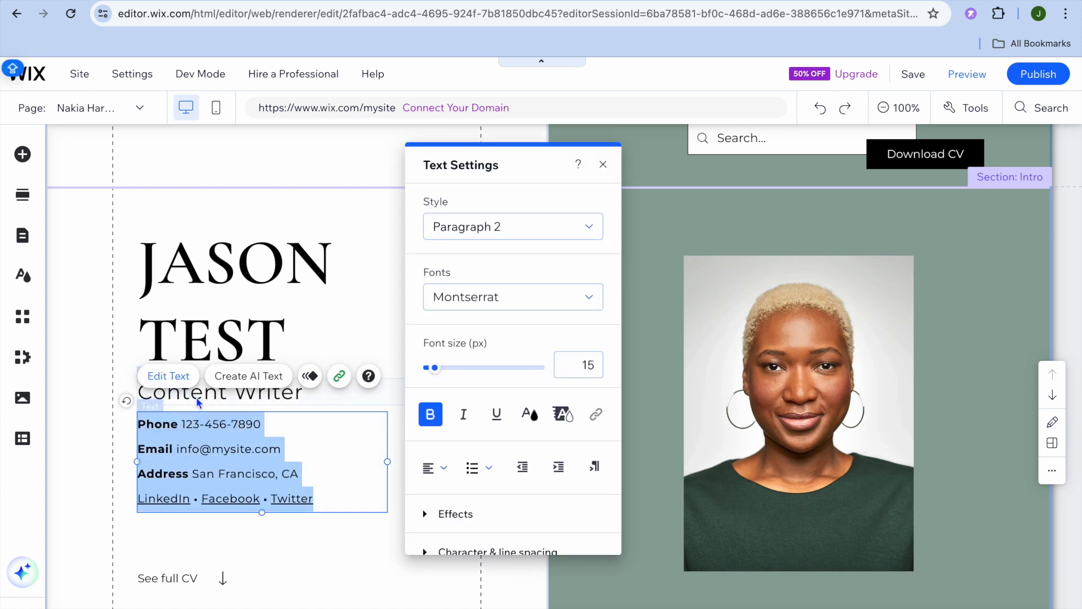
{"action": "left_click", "coordinate": [185, 425]}
{"action": "left_click", "coordinate": [260, 424], "text": "shift"}
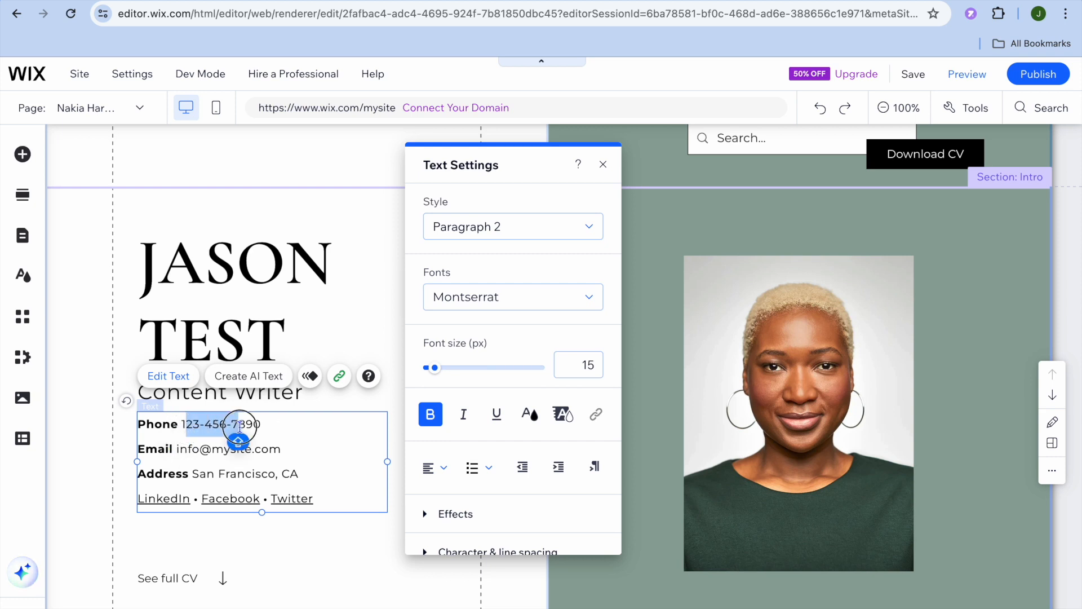
{"action": "left_click", "coordinate": [181, 452]}
{"action": "left_click_drag", "start_coordinate": [177, 449], "coordinate": [280, 449]}
{"action": "left_click_drag", "start_coordinate": [220, 474], "coordinate": [245, 475]}
{"action": "left_click", "coordinate": [171, 499]}
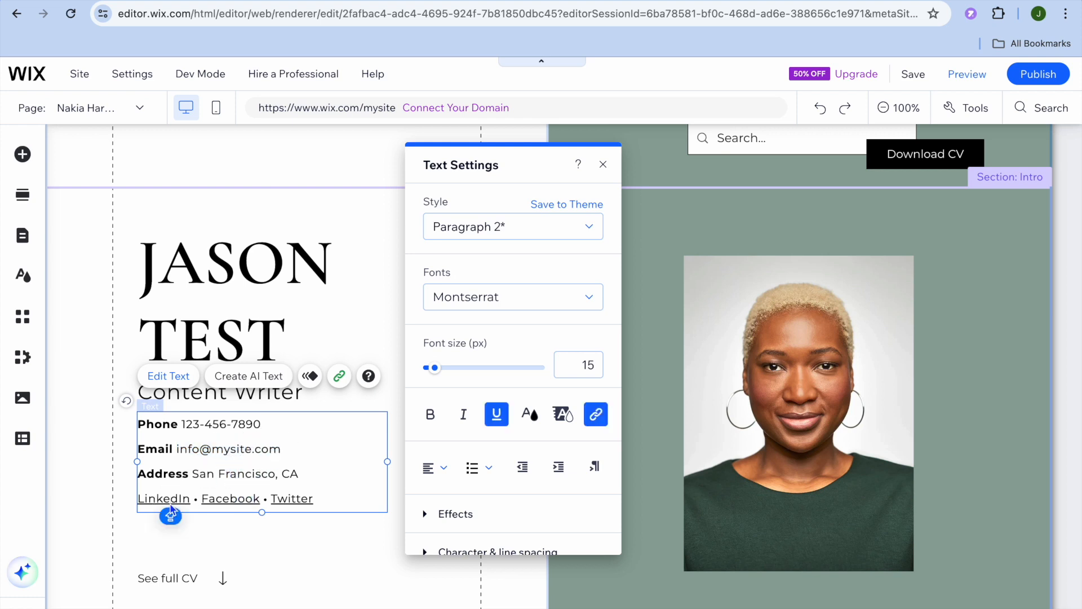
{"action": "scroll", "coordinate": [158, 500], "scroll_direction": "down", "scroll_amount": 1}
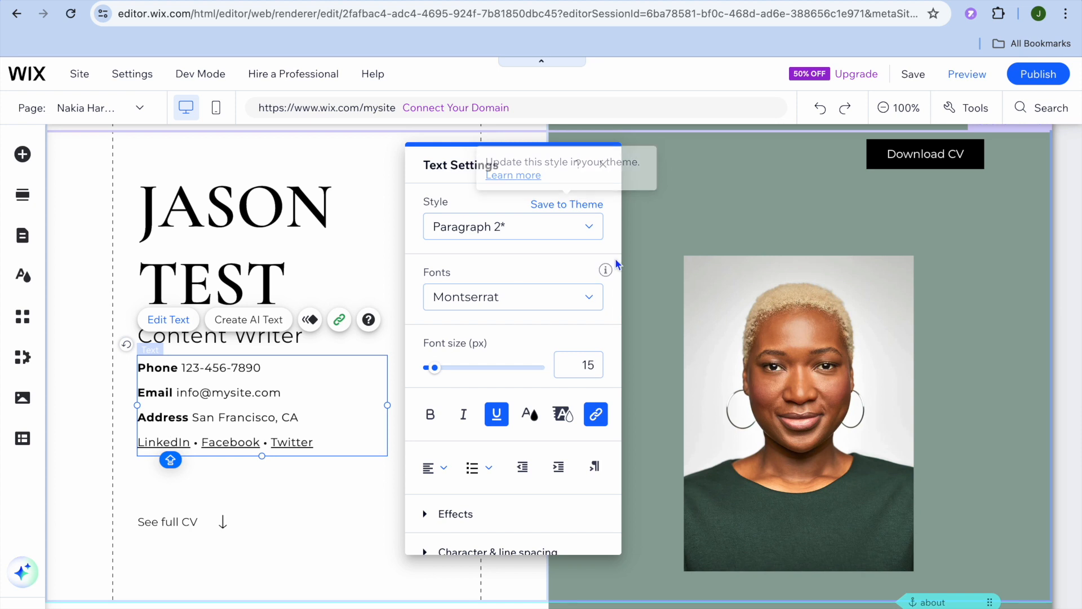
{"action": "left_click", "coordinate": [612, 170]}
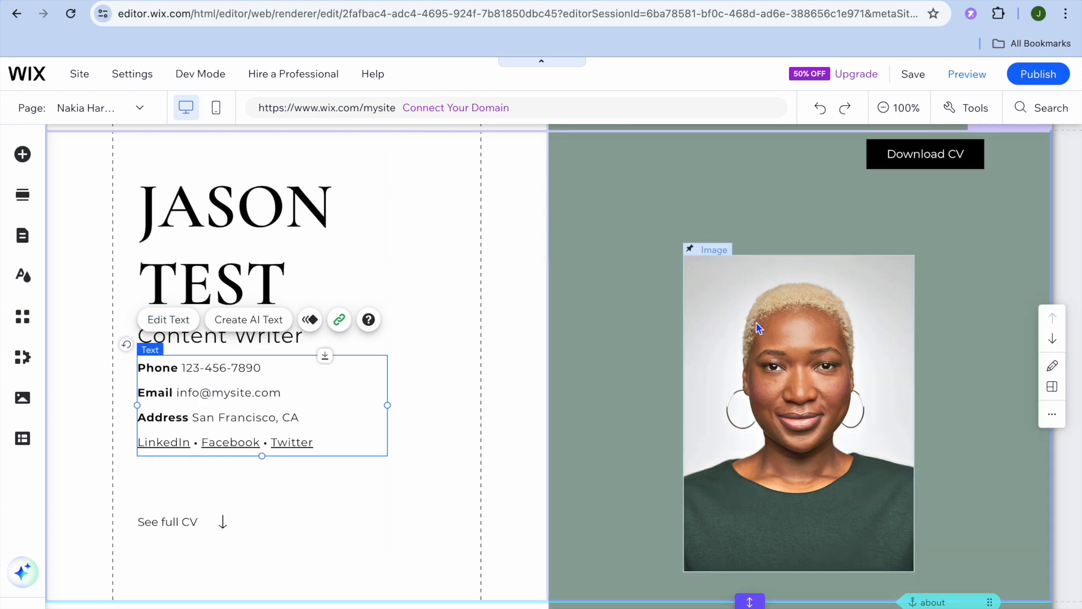
Select the portrait image in the Intro section to view its image editing options.
{"action": "left_click", "coordinate": [773, 333]}
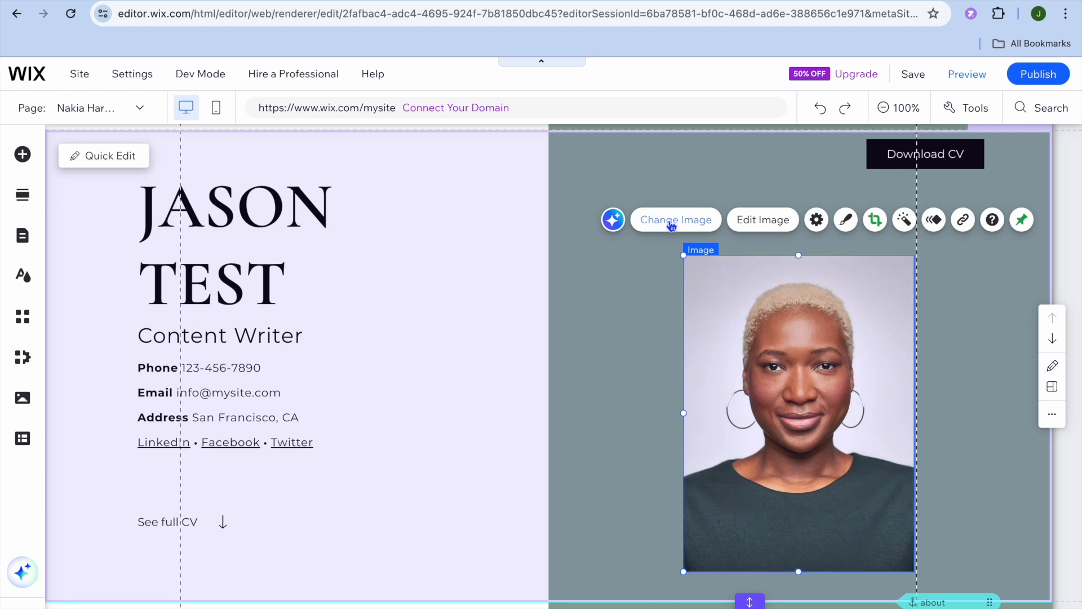
{"action": "scroll", "coordinate": [564, 333], "scroll_direction": "down", "scroll_amount": 2}
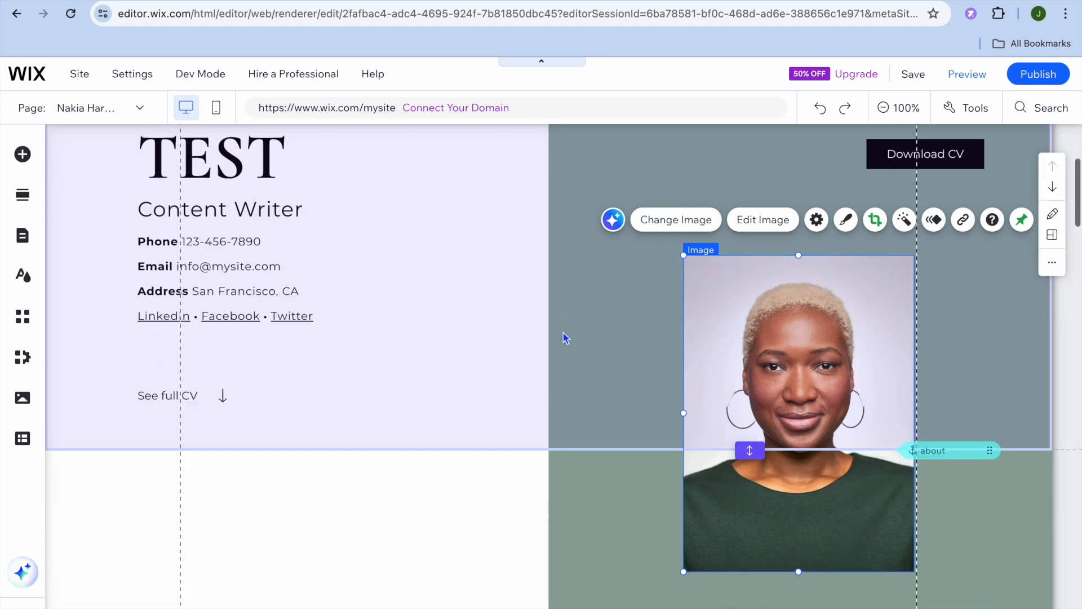
Select the About section's paragraph and review the content down to the Skills & Expertise section.
{"action": "scroll", "coordinate": [564, 337], "scroll_direction": "down", "scroll_amount": 5}
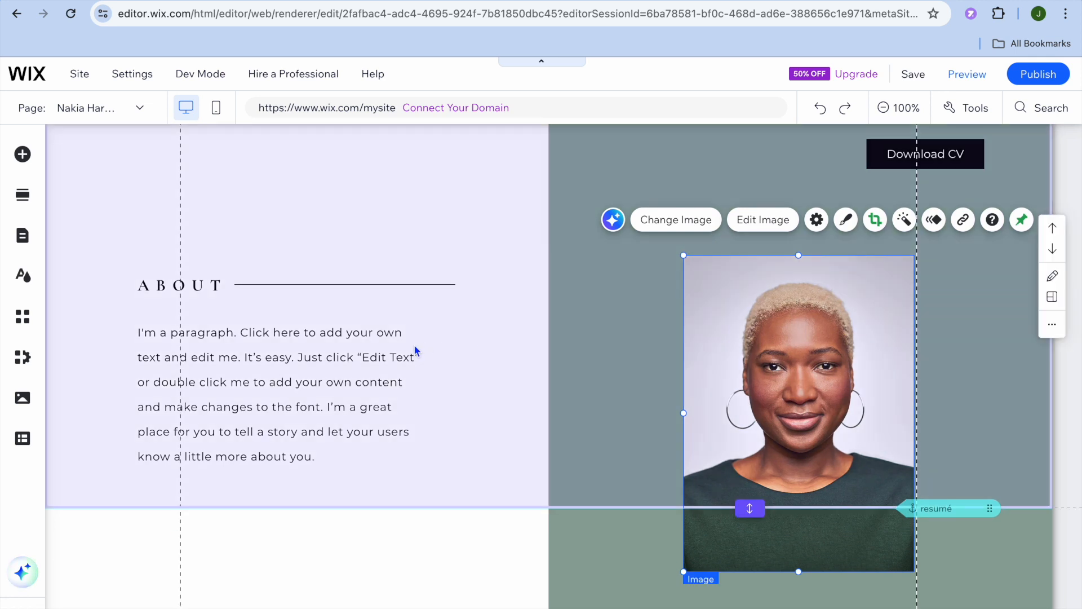
{"action": "left_click", "coordinate": [263, 382]}
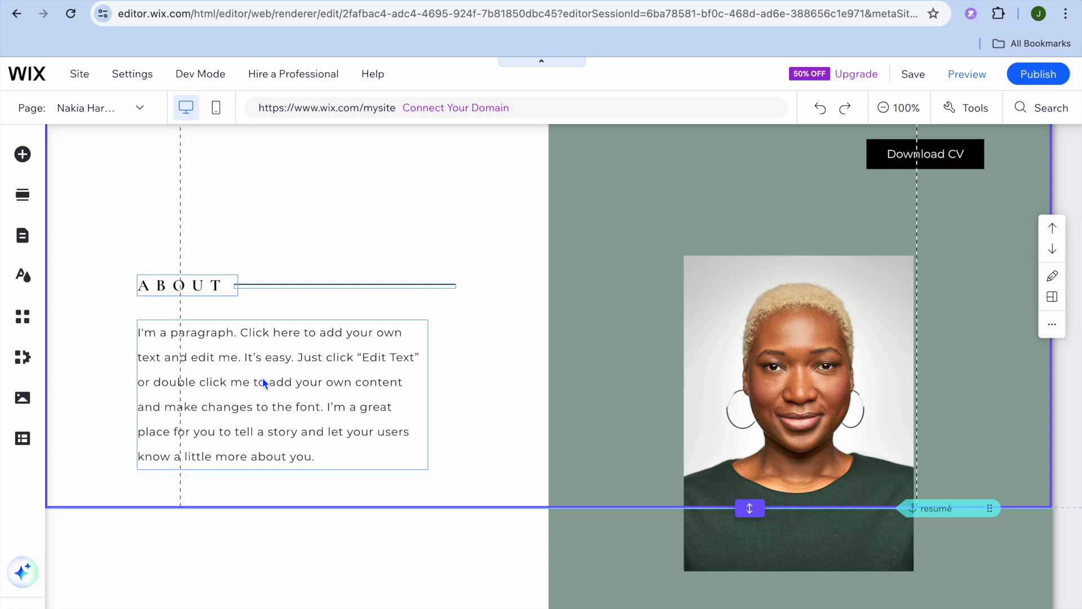
{"action": "scroll", "coordinate": [264, 382], "scroll_direction": "down", "scroll_amount": 5}
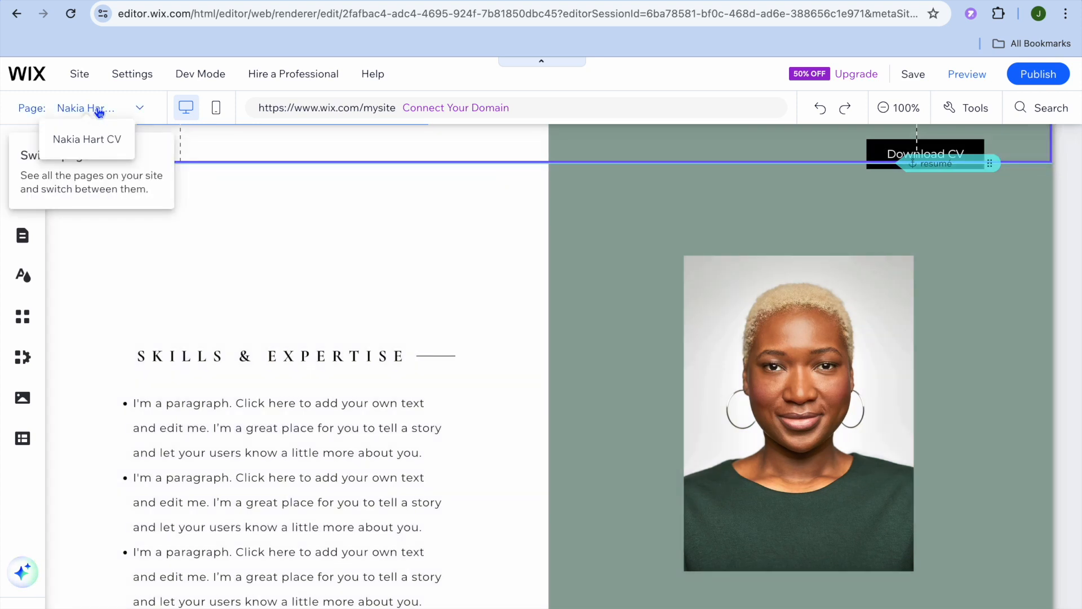
Switch to the Portfolio page and open the project manager for its Portfolio section.
{"action": "left_click", "coordinate": [99, 112]}
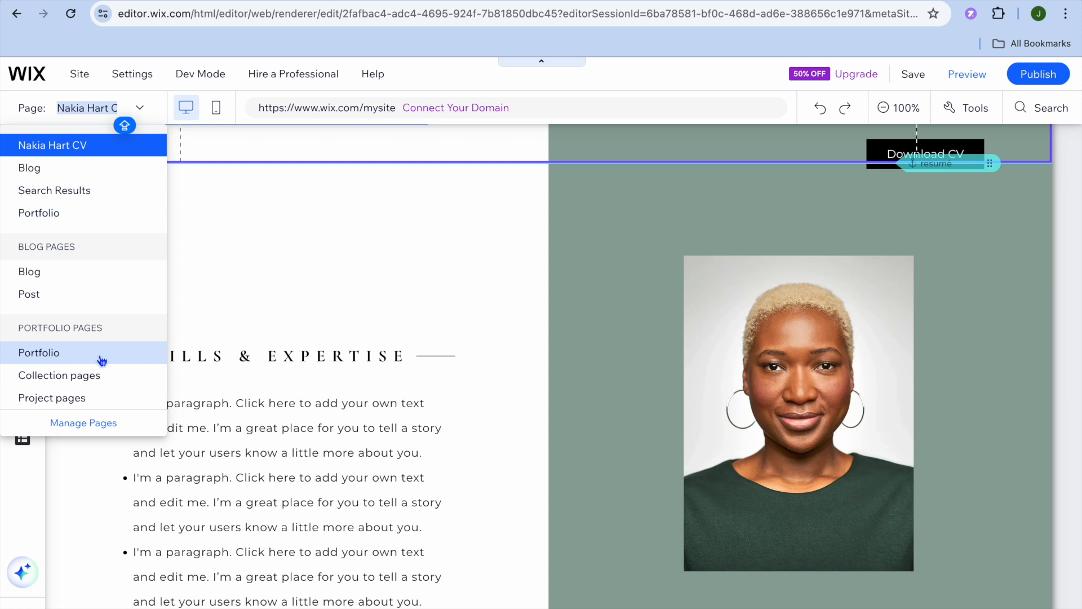
{"action": "left_click", "coordinate": [72, 221]}
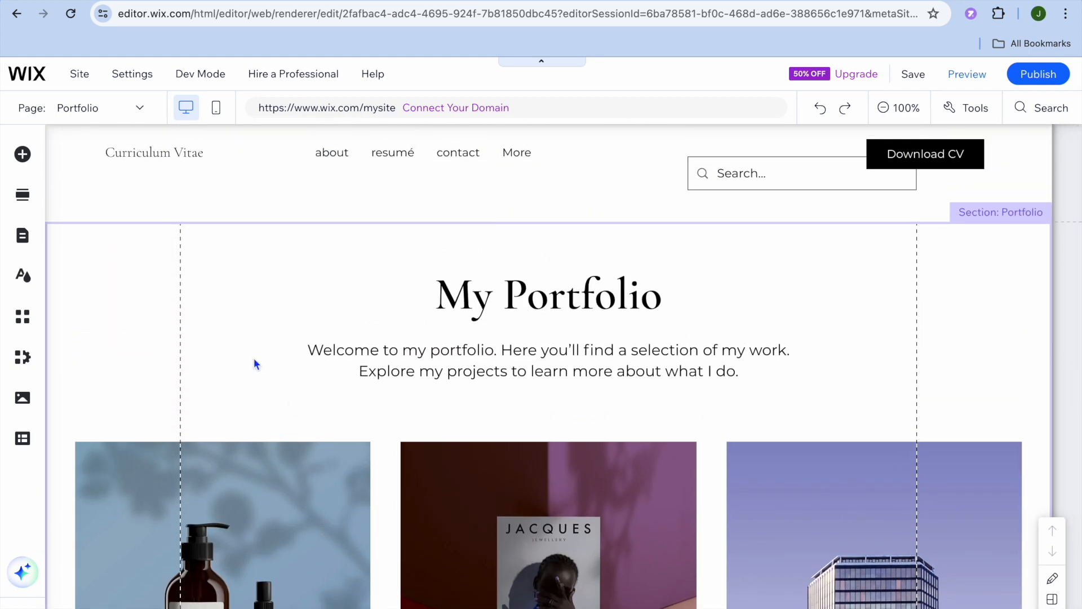
{"action": "left_click", "coordinate": [236, 323]}
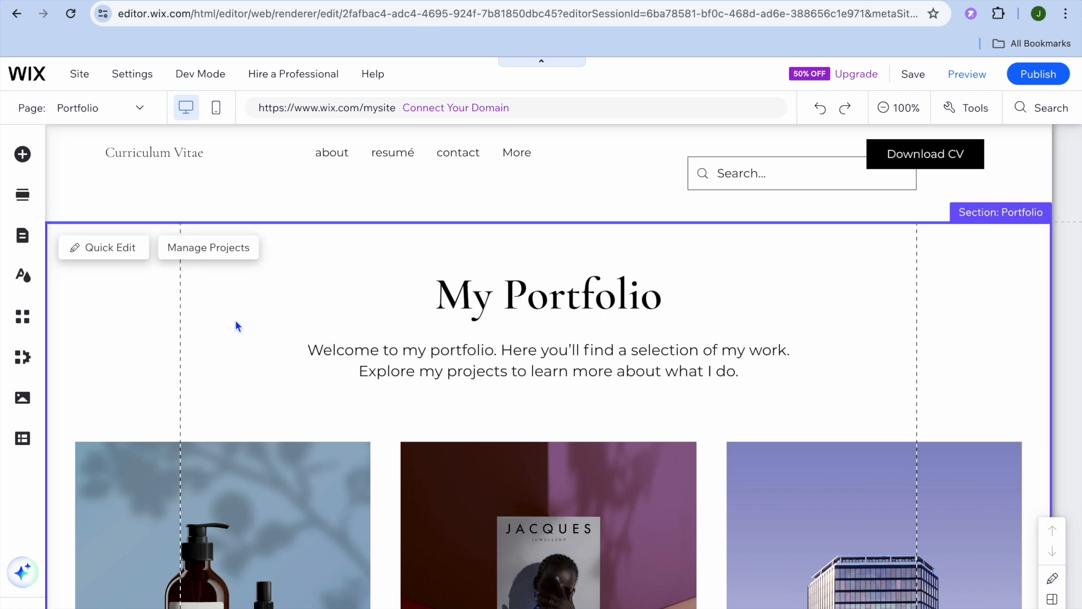
{"action": "left_click", "coordinate": [213, 255]}
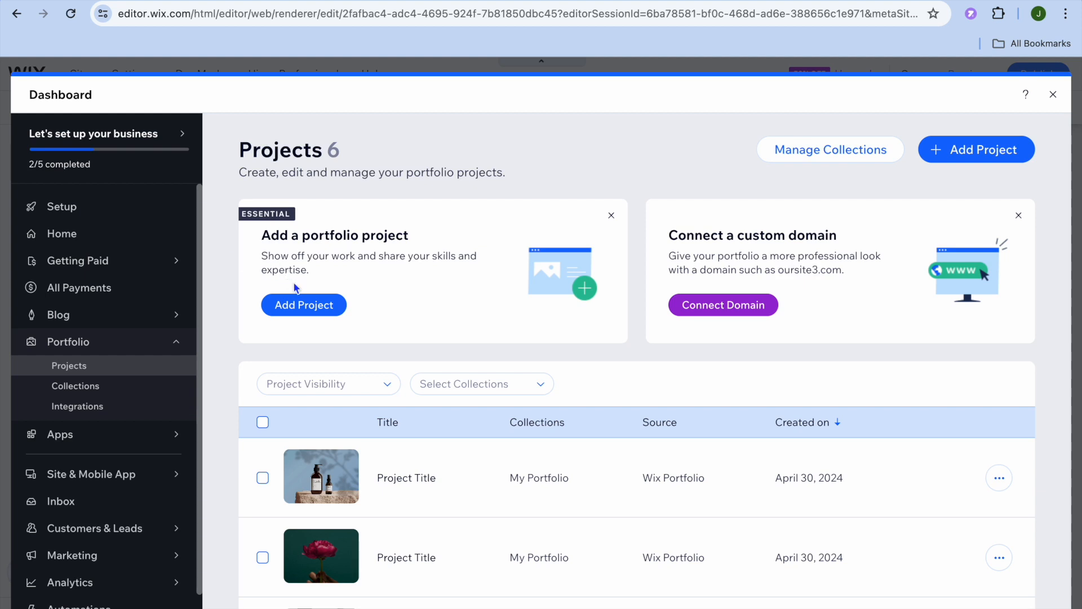
Look through the list of sample portfolio projects and select all of them to view the bulk actions.
{"action": "scroll", "coordinate": [347, 389], "scroll_direction": "down", "scroll_amount": 1}
{"action": "scroll", "coordinate": [347, 390], "scroll_direction": "down", "scroll_amount": 2}
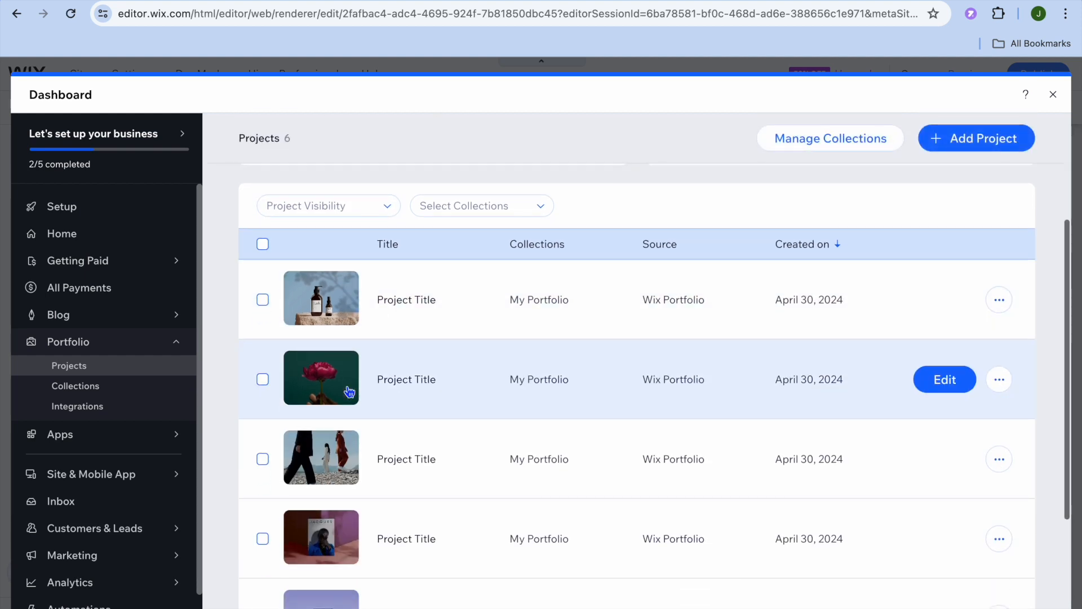
{"action": "scroll", "coordinate": [348, 390], "scroll_direction": "up", "scroll_amount": 2}
{"action": "scroll", "coordinate": [347, 387], "scroll_direction": "up", "scroll_amount": 1}
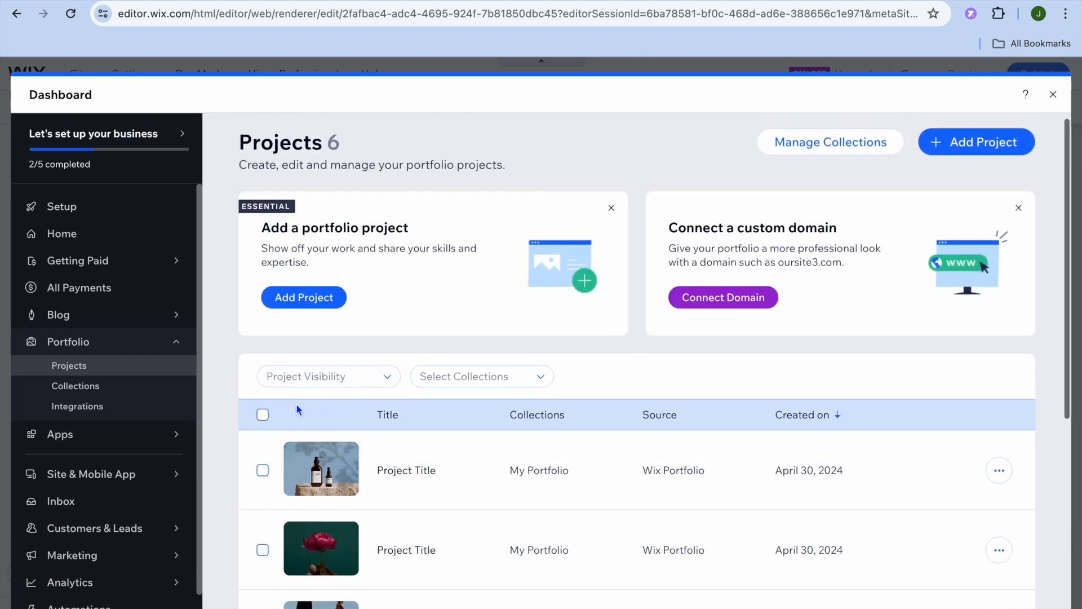
{"action": "left_click", "coordinate": [263, 416]}
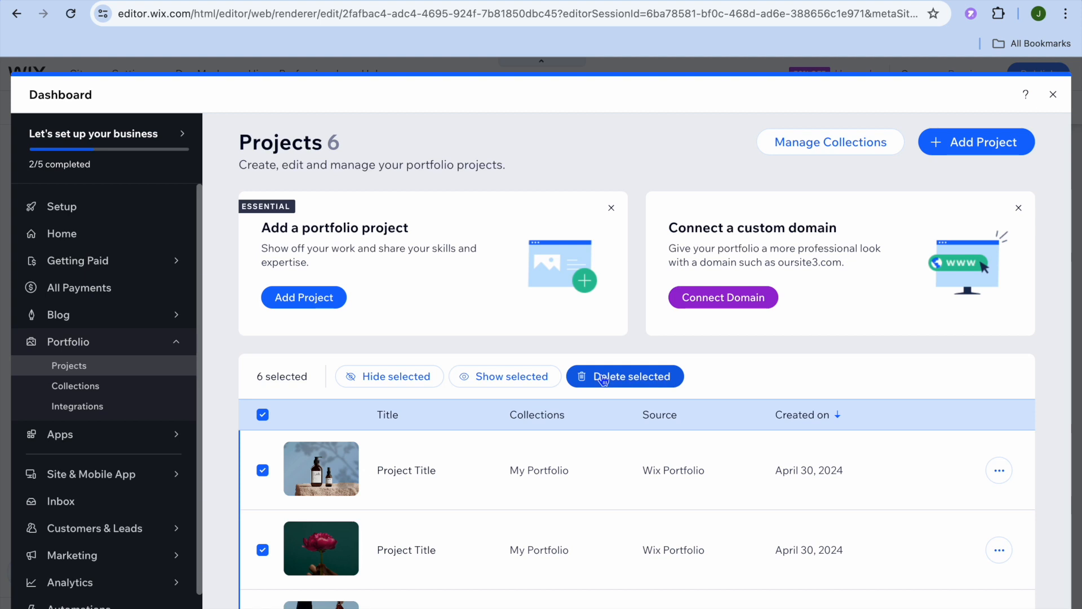
Start adding a portfolio project, go through the title, description, basic info and media stages, and close the setup without finishing.
{"action": "left_click", "coordinate": [311, 299]}
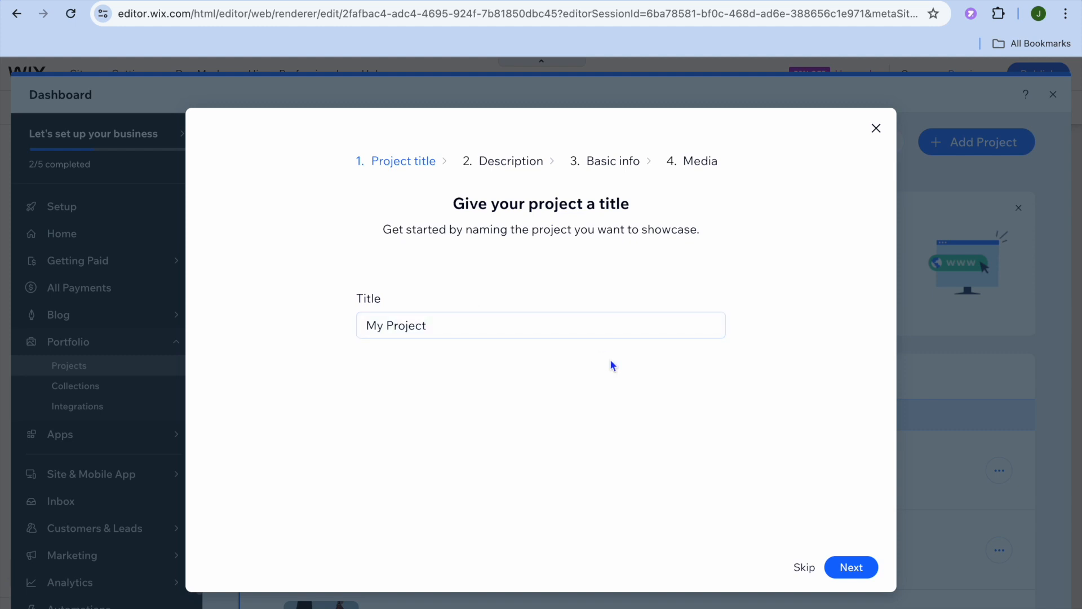
{"action": "left_click", "coordinate": [863, 572]}
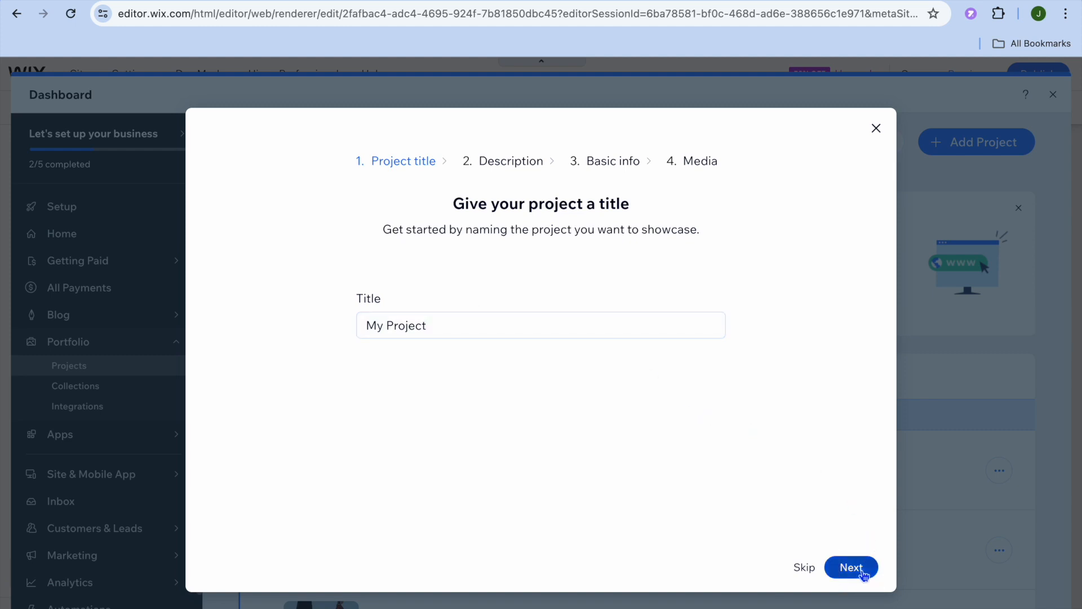
{"action": "left_click", "coordinate": [862, 571]}
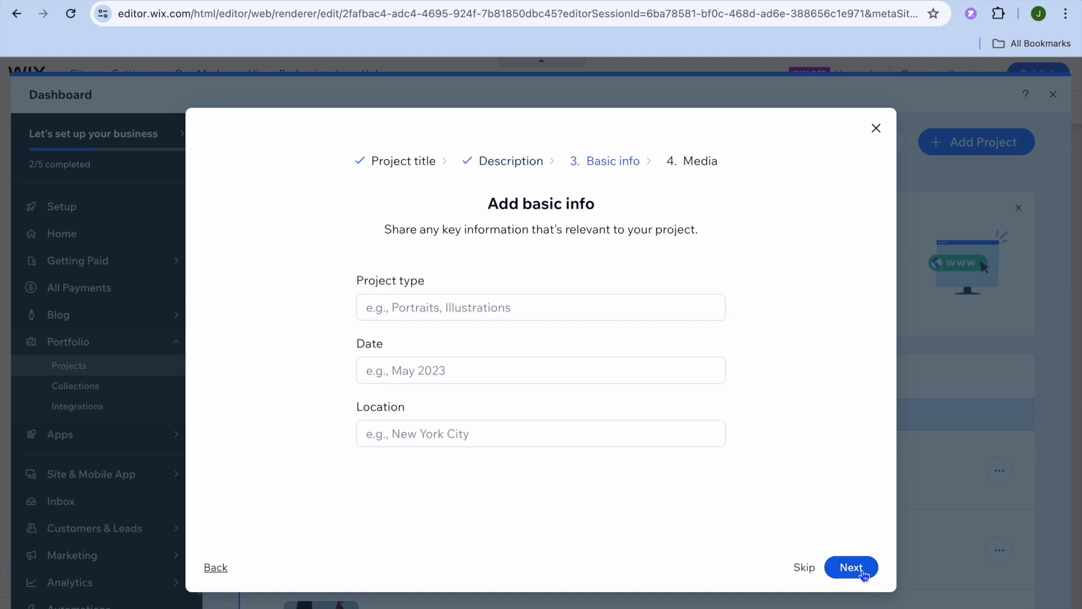
{"action": "left_click", "coordinate": [863, 568]}
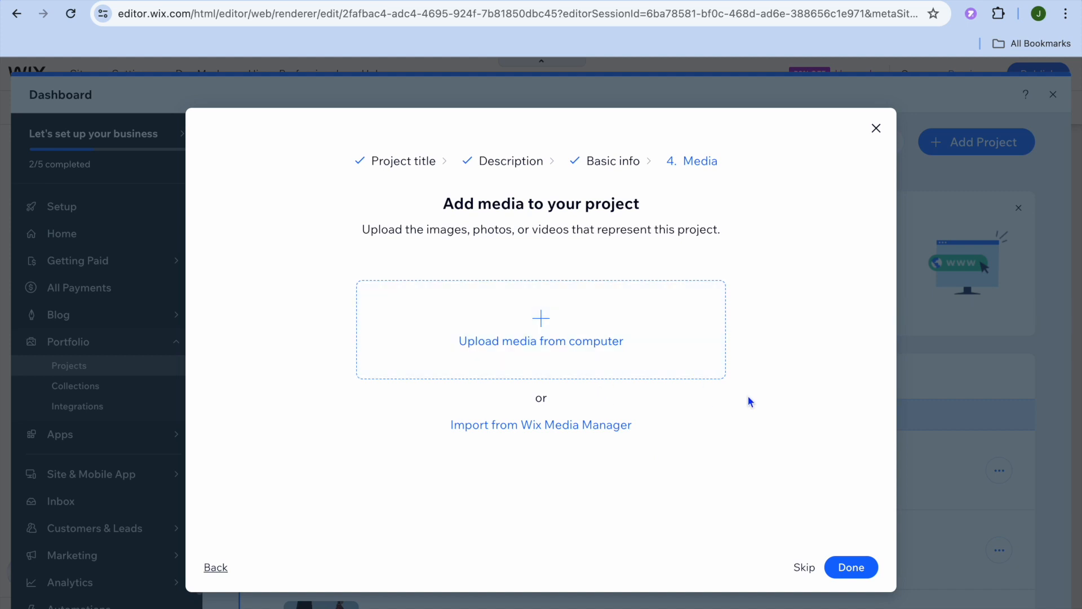
{"action": "left_click", "coordinate": [876, 128]}
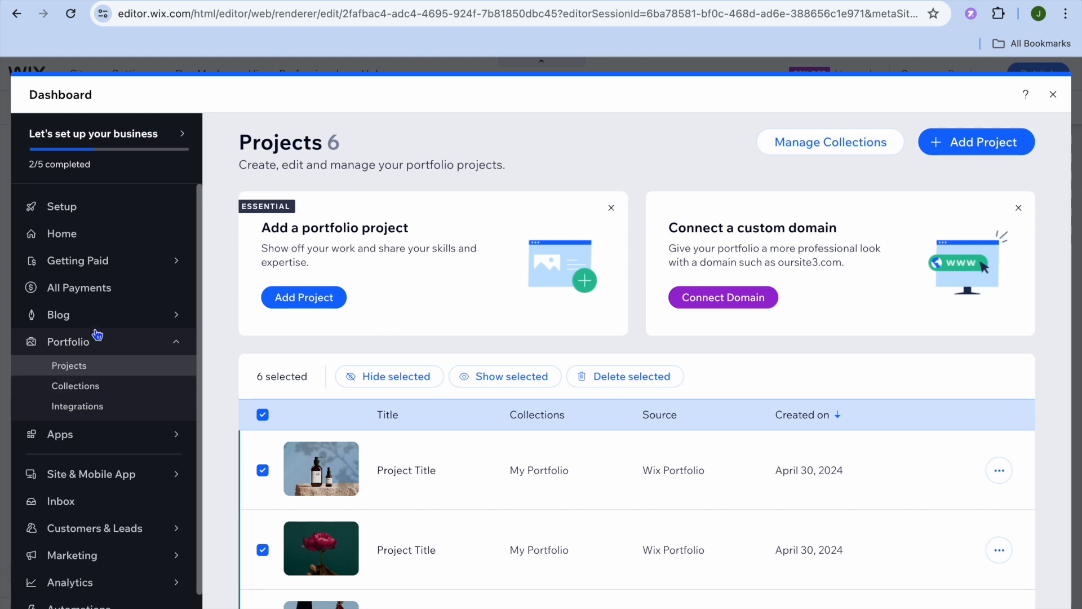
Open a new blog post from the Blog overview, view the media and elements it can include, and close the dashboard.
{"action": "left_click", "coordinate": [90, 314]}
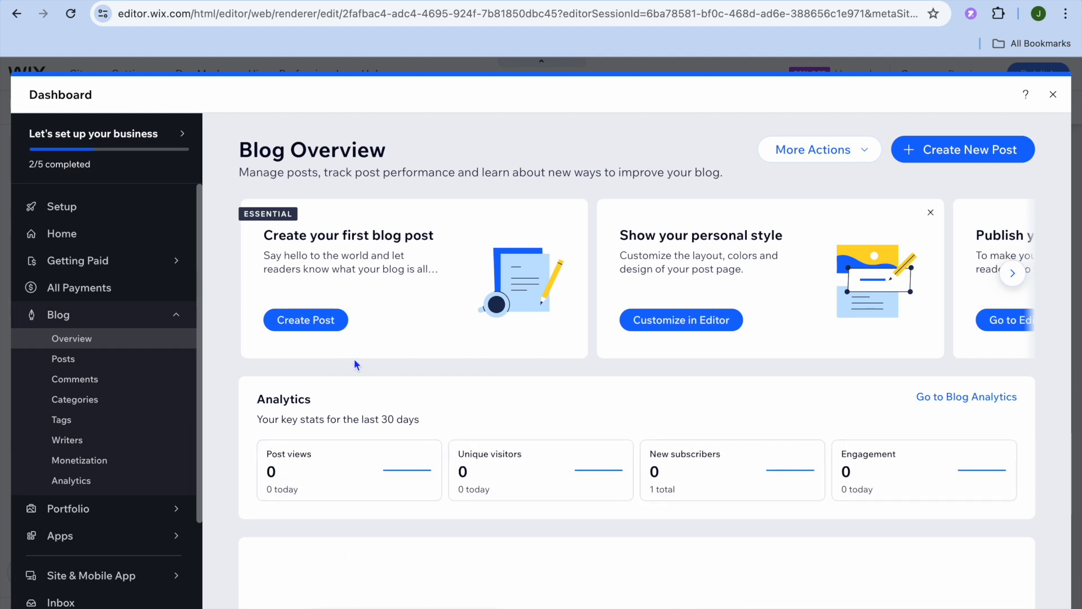
{"action": "left_click", "coordinate": [320, 324]}
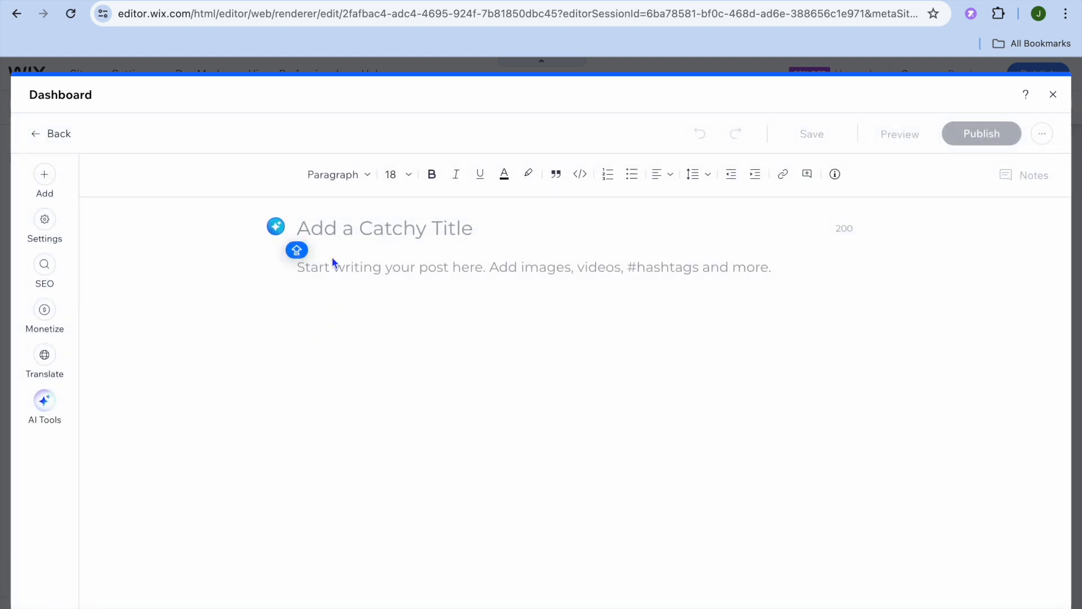
{"action": "left_click", "coordinate": [330, 268]}
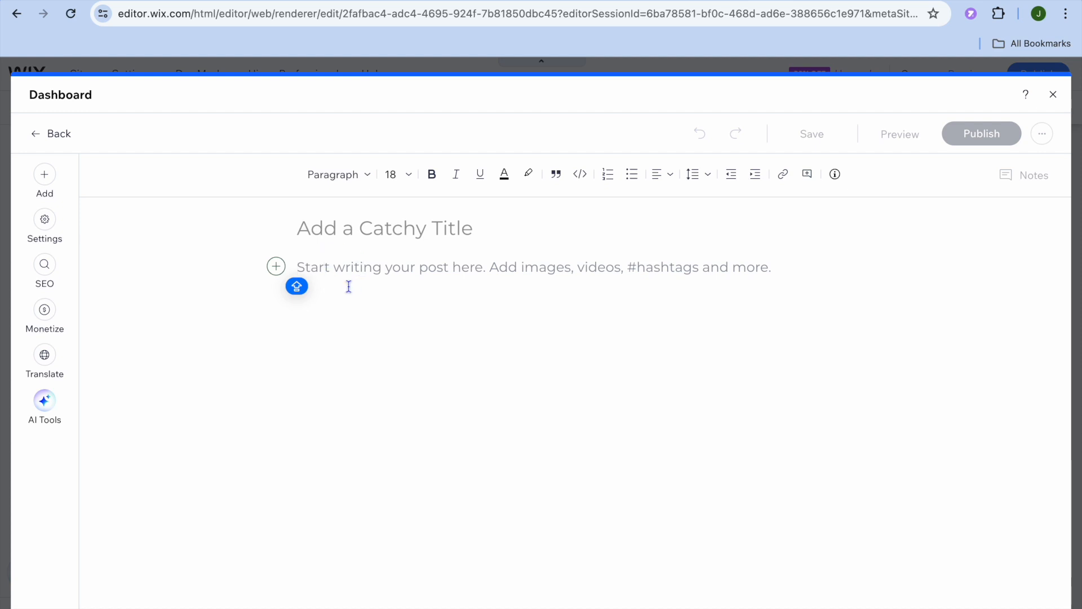
{"action": "left_click", "coordinate": [279, 271]}
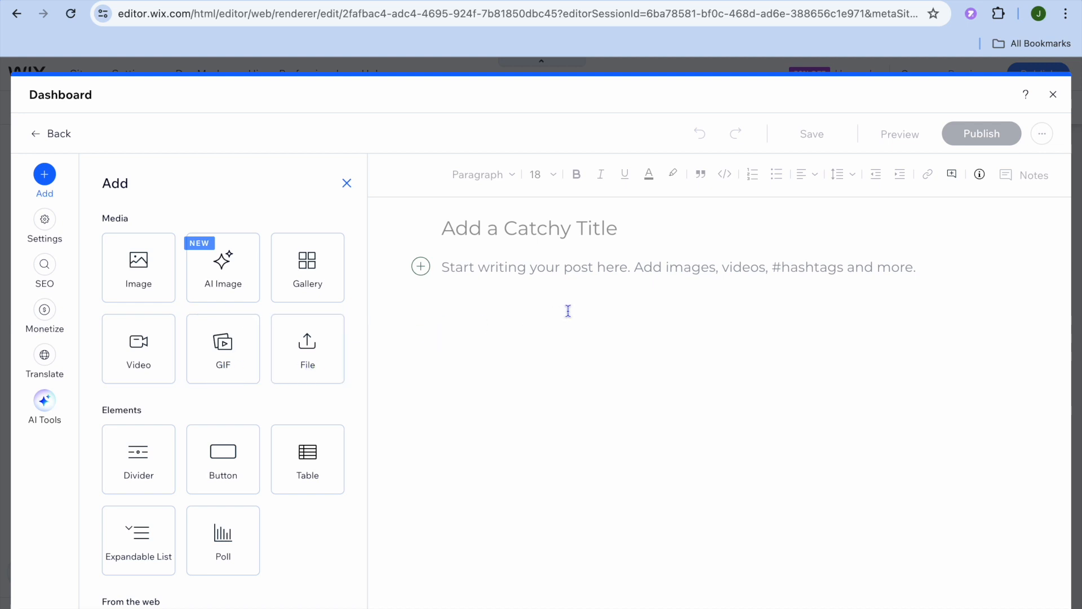
{"action": "left_click", "coordinate": [1053, 94]}
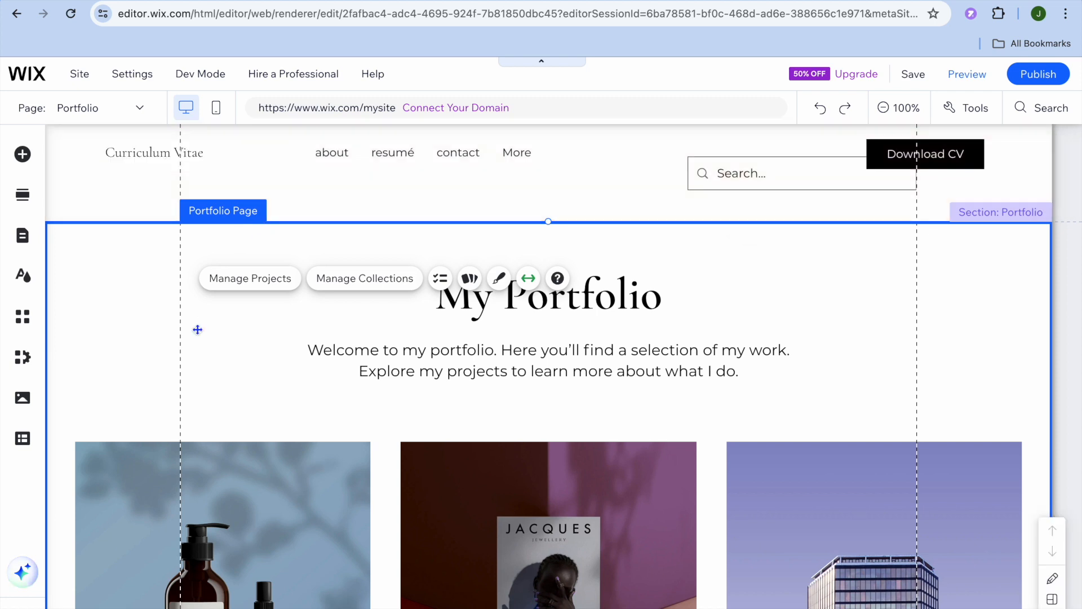
Look over the Portfolio page's projects and browse the Payments and Menu & Anchor elements that can be added.
{"action": "scroll", "coordinate": [197, 330], "scroll_direction": "down", "scroll_amount": 1}
{"action": "scroll", "coordinate": [198, 330], "scroll_direction": "down", "scroll_amount": 2}
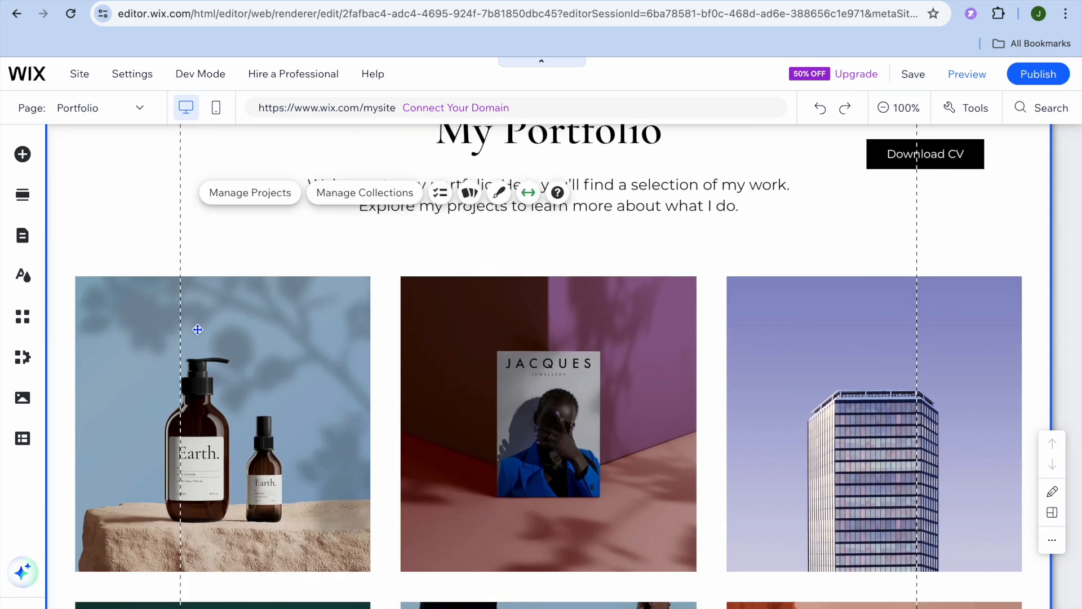
{"action": "left_click", "coordinate": [22, 155]}
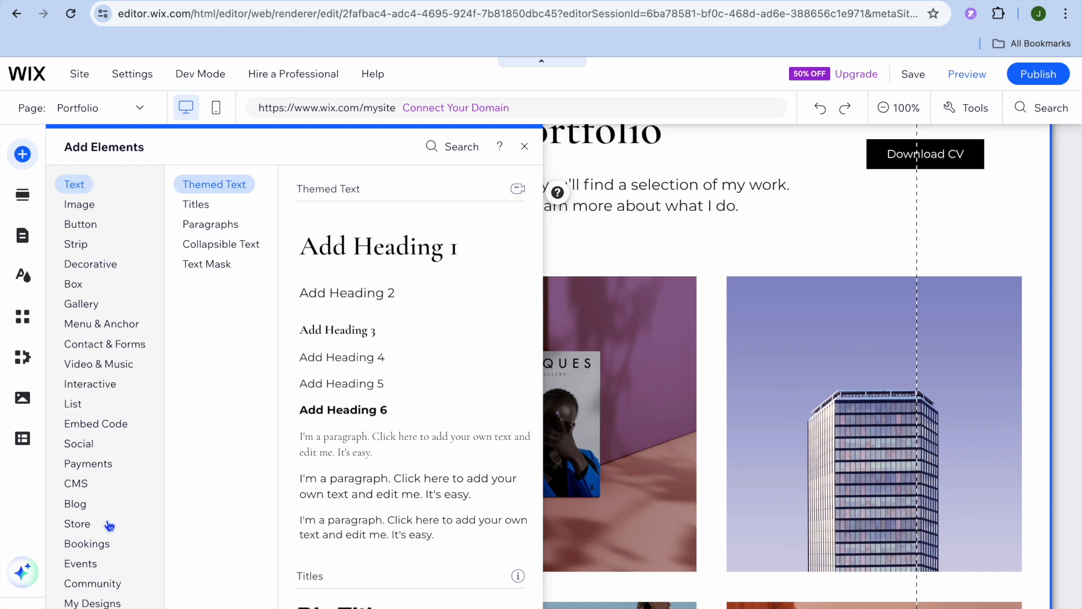
{"action": "left_click", "coordinate": [108, 322]}
{"action": "left_click", "coordinate": [104, 473]}
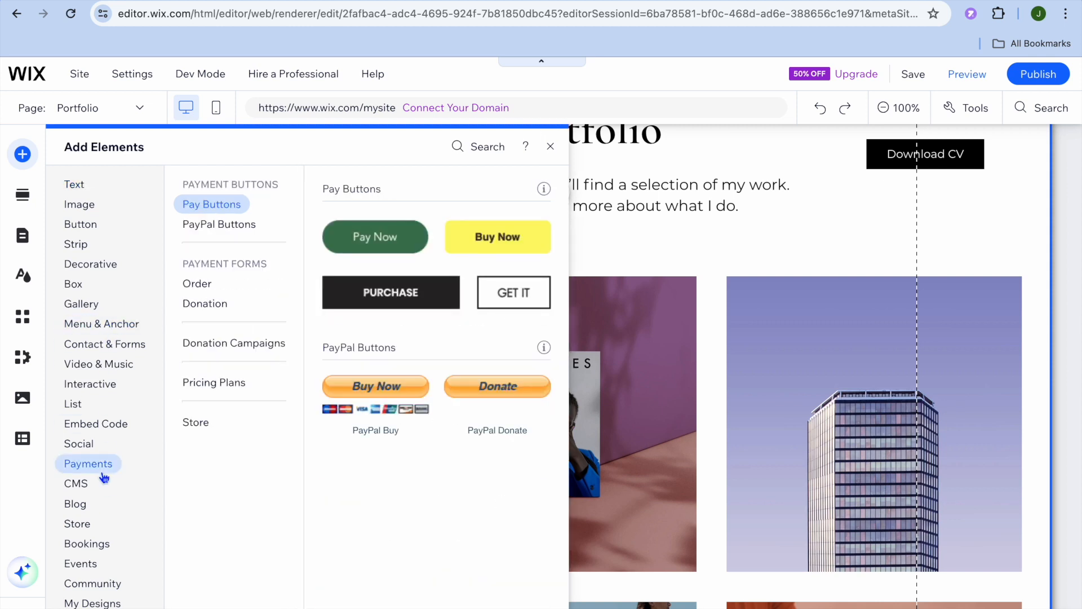
{"action": "left_click", "coordinate": [107, 323]}
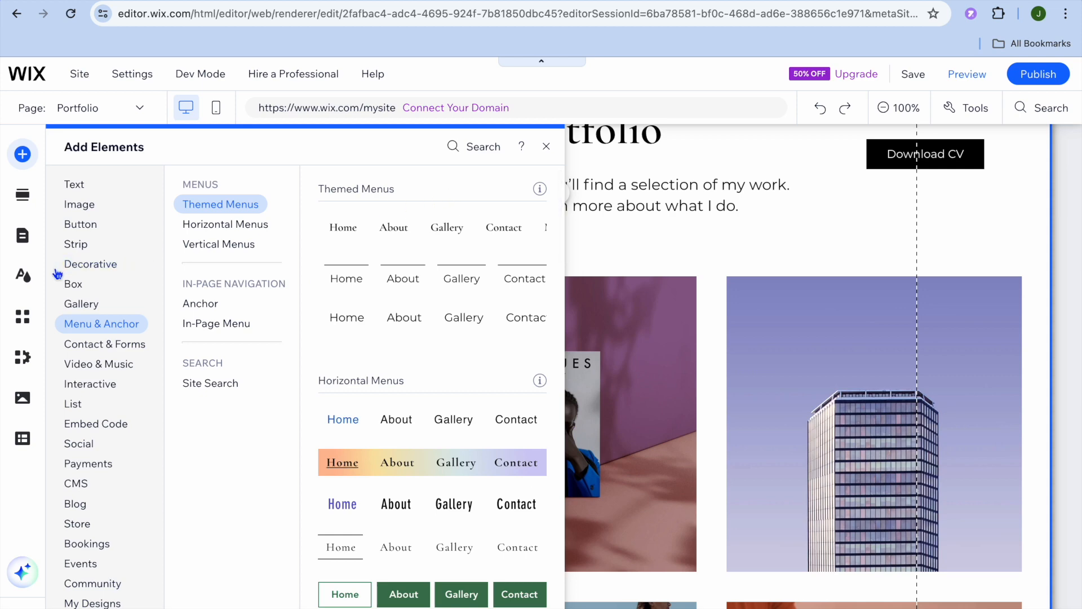
Review the site's portfolio pages, blog pages and site menu, go to the resumé anchor, and close the page list.
{"action": "left_click", "coordinate": [22, 240]}
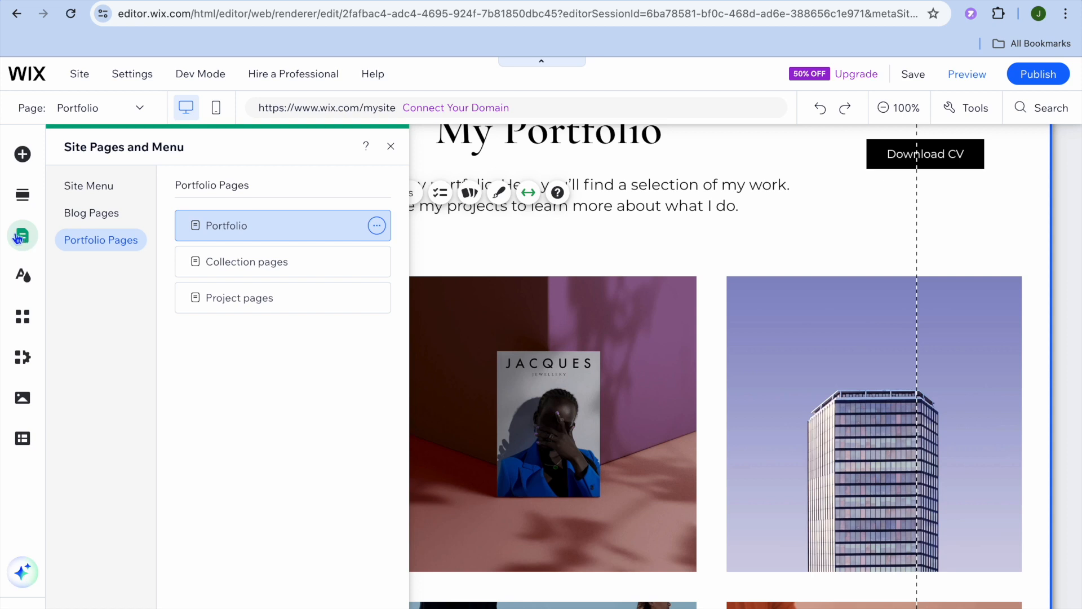
{"action": "left_click", "coordinate": [85, 216]}
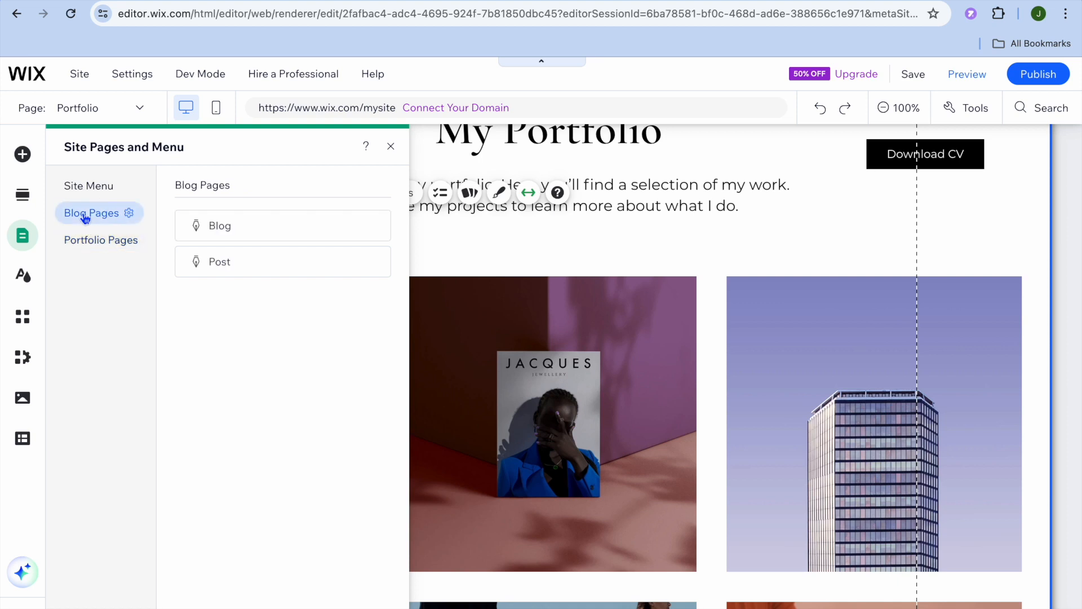
{"action": "left_click", "coordinate": [85, 235]}
{"action": "left_click", "coordinate": [90, 188]}
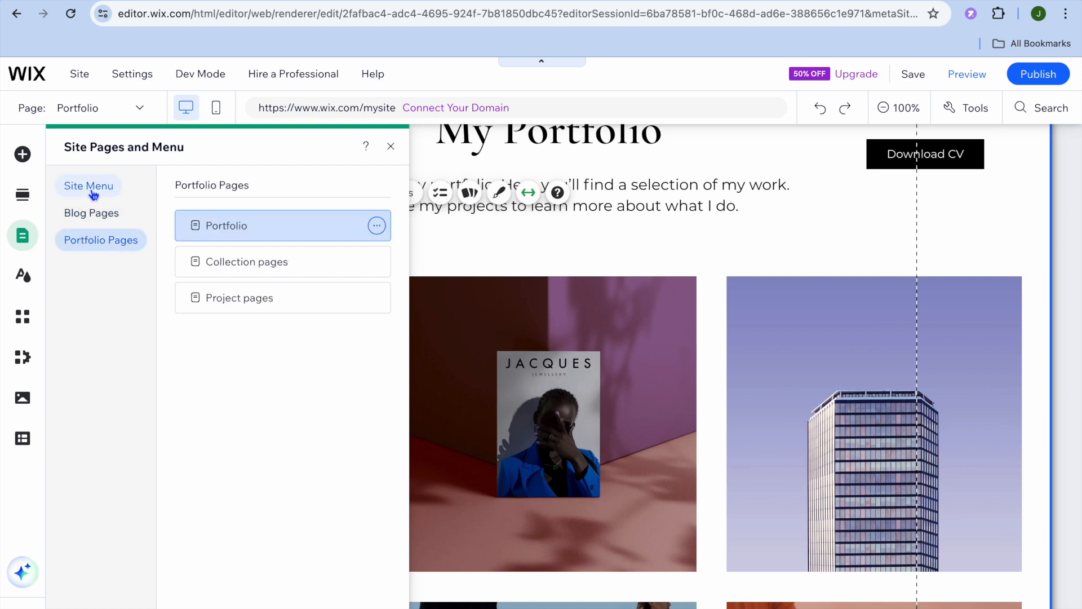
{"action": "left_click", "coordinate": [214, 299]}
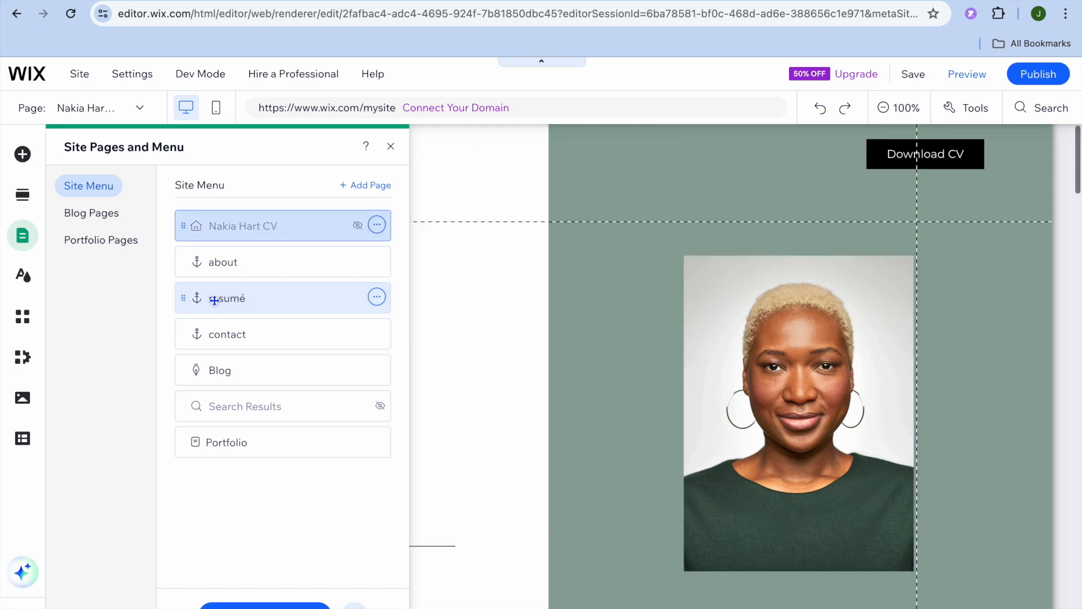
{"action": "left_click", "coordinate": [390, 147]}
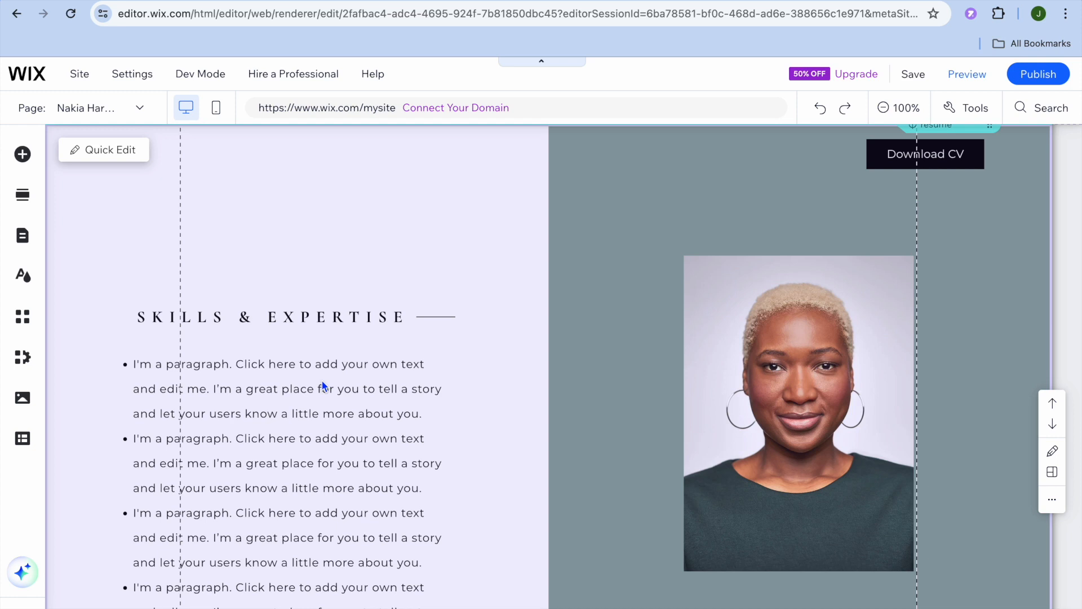
Review the Skills & Expertise and Work Experience sections, and preview the site from the top of the home page.
{"action": "scroll", "coordinate": [322, 385], "scroll_direction": "down", "scroll_amount": 3}
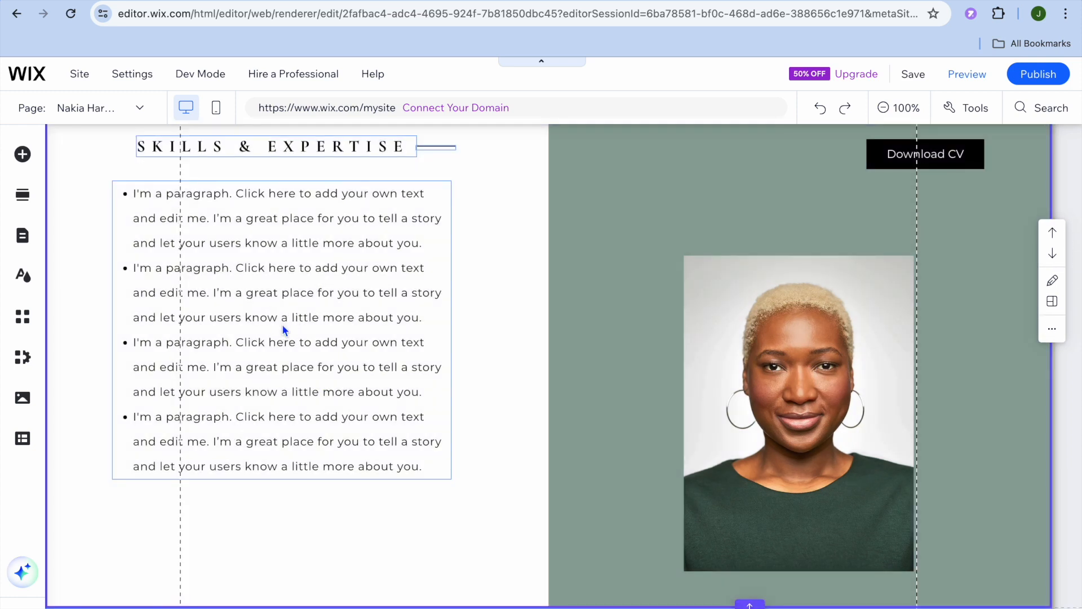
{"action": "scroll", "coordinate": [282, 325], "scroll_direction": "up", "scroll_amount": 1}
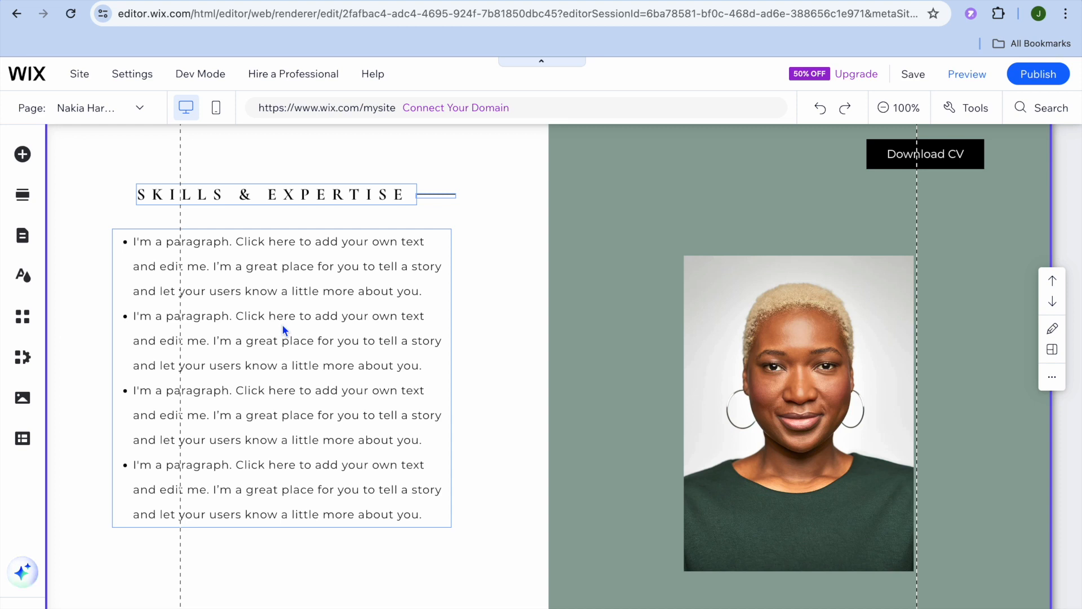
{"action": "scroll", "coordinate": [283, 325], "scroll_direction": "up", "scroll_amount": 1}
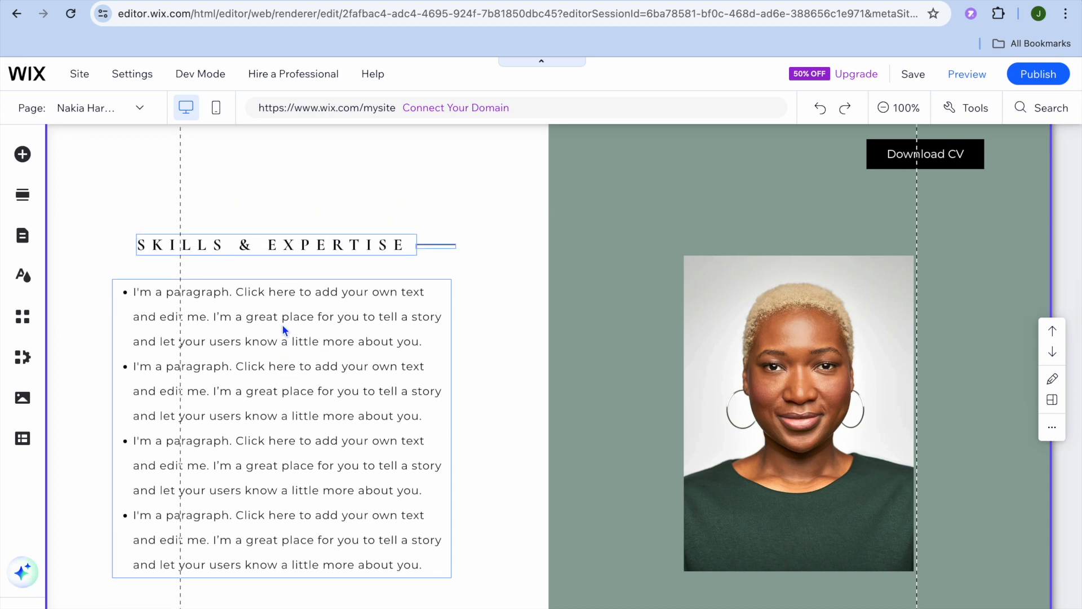
{"action": "scroll", "coordinate": [282, 324], "scroll_direction": "down", "scroll_amount": 5}
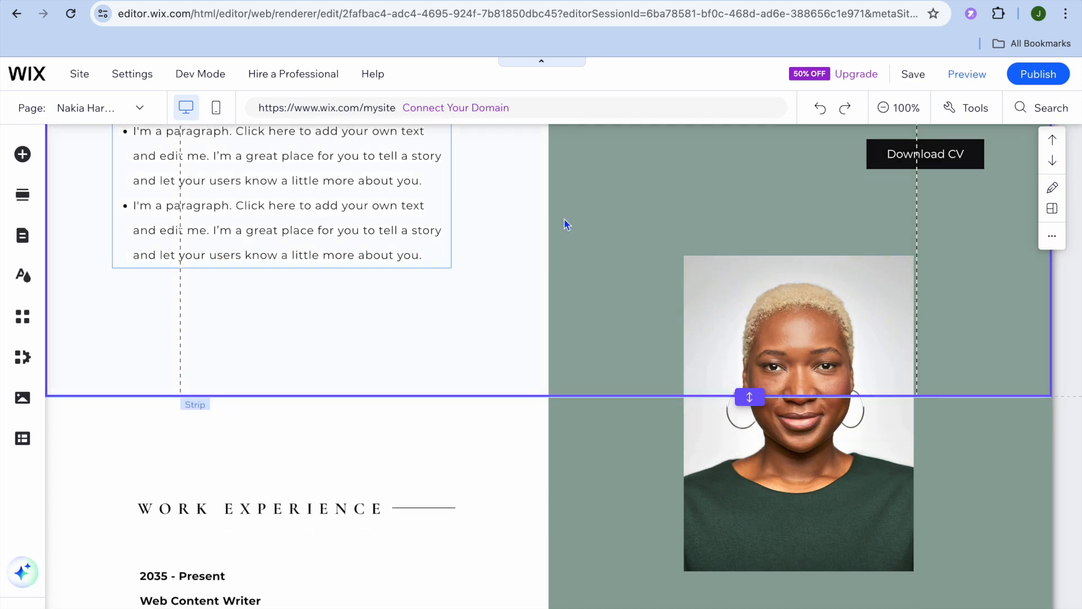
{"action": "mouse_move", "coordinate": [914, 80]}
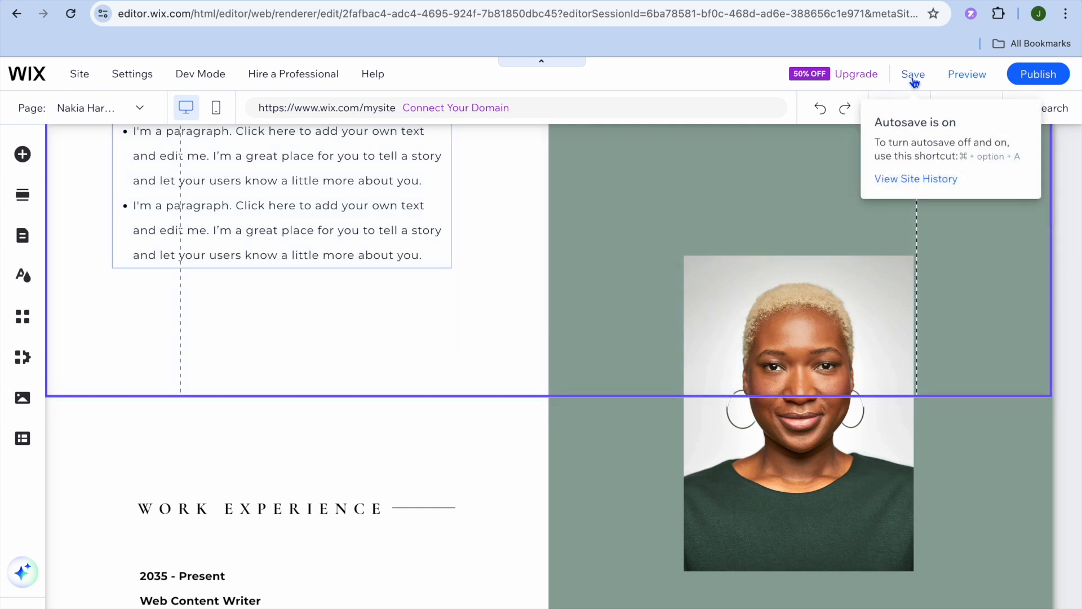
{"action": "left_click", "coordinate": [965, 74]}
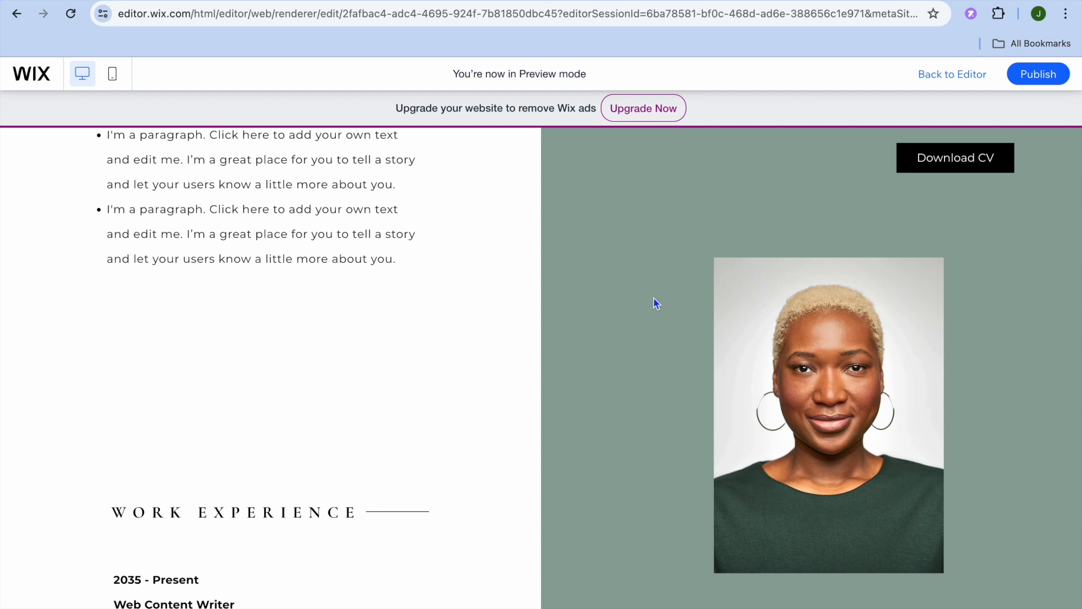
{"action": "scroll", "coordinate": [654, 303], "scroll_direction": "up", "scroll_amount": 15}
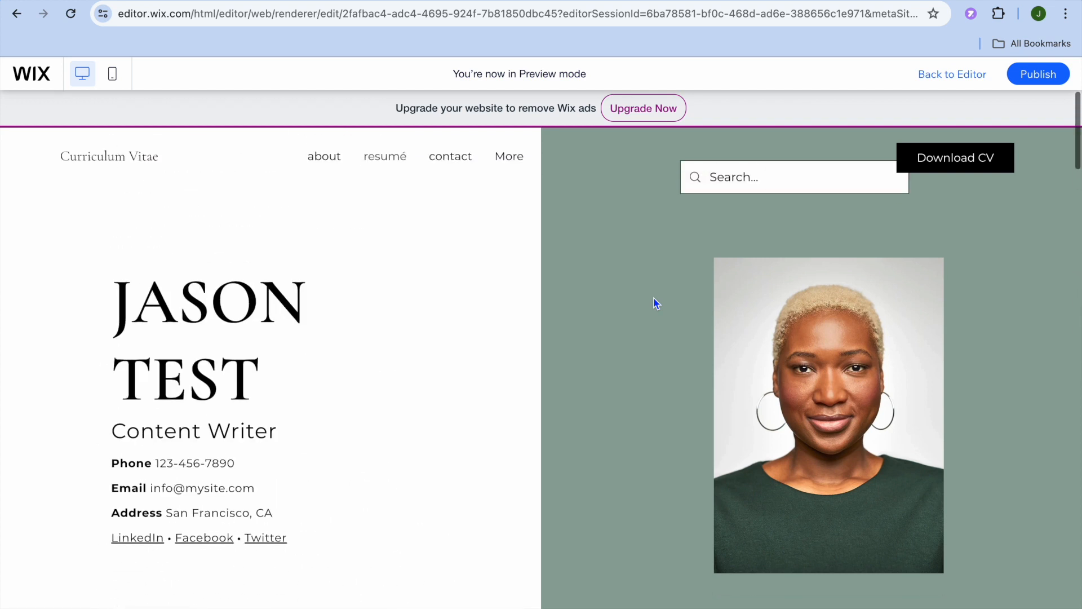